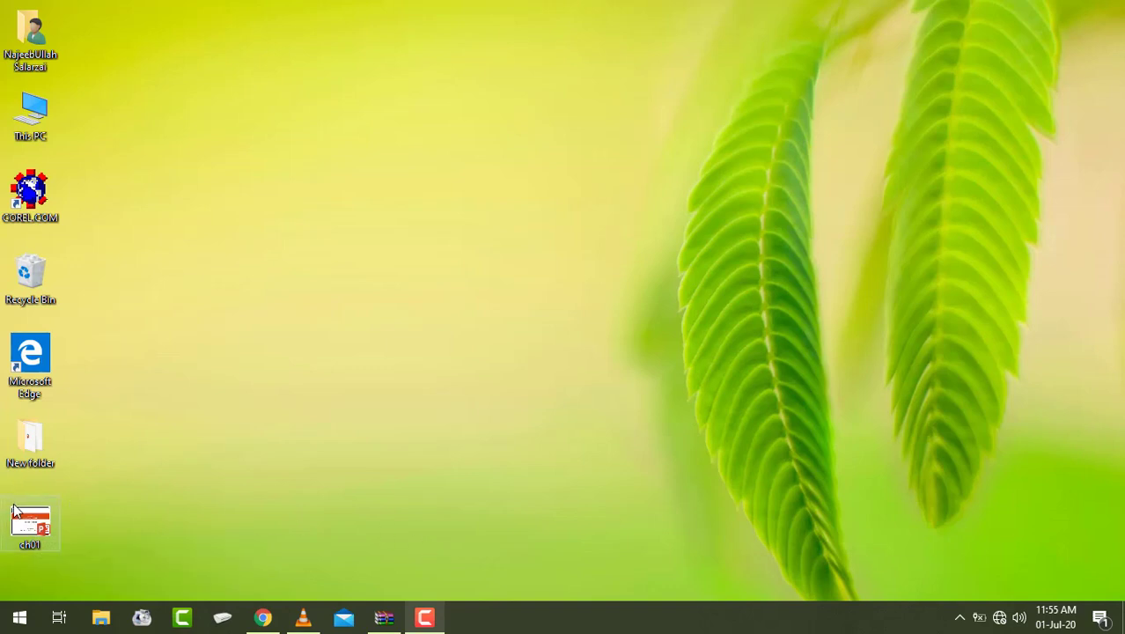
Check the desktop ch01 presentation's details: 1.05 MB PowerPoint 97-2003 file with 58 slides.
mouse_move(17, 522)
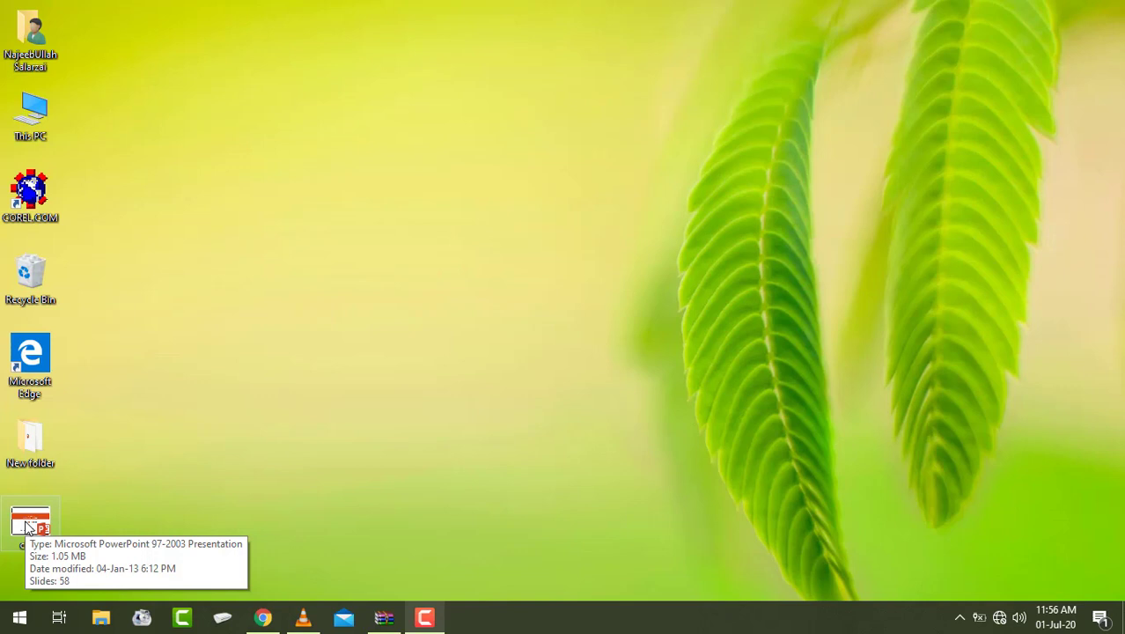
Open ch01 in PowerPoint and display the Add-ins tab with Camtasia's Record button.
double_click(27, 526)
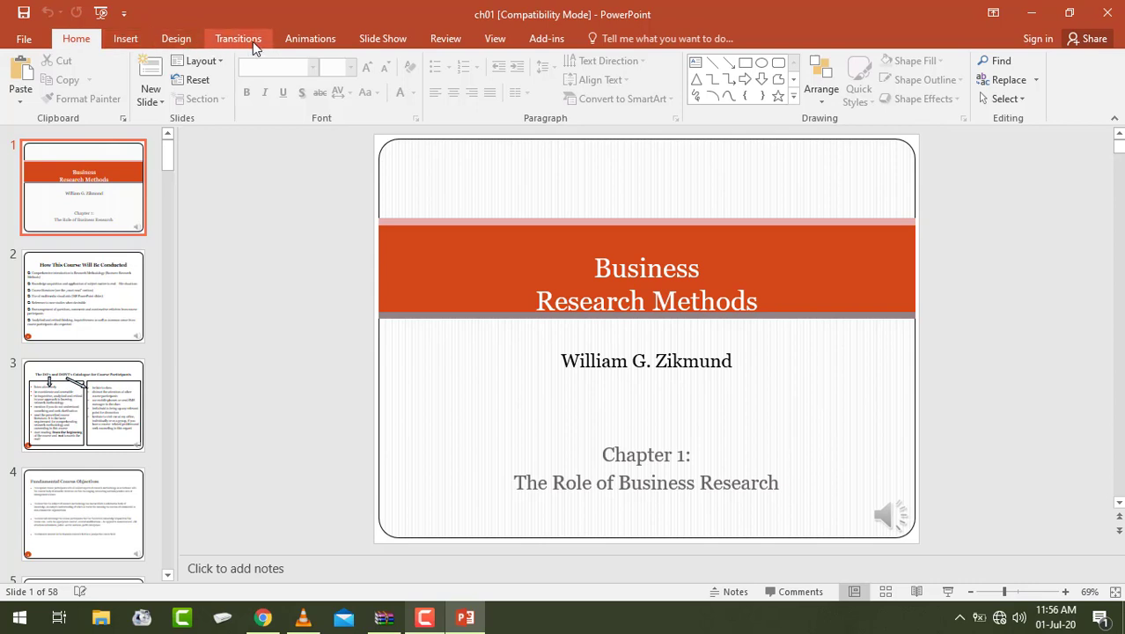
left_click(564, 46)
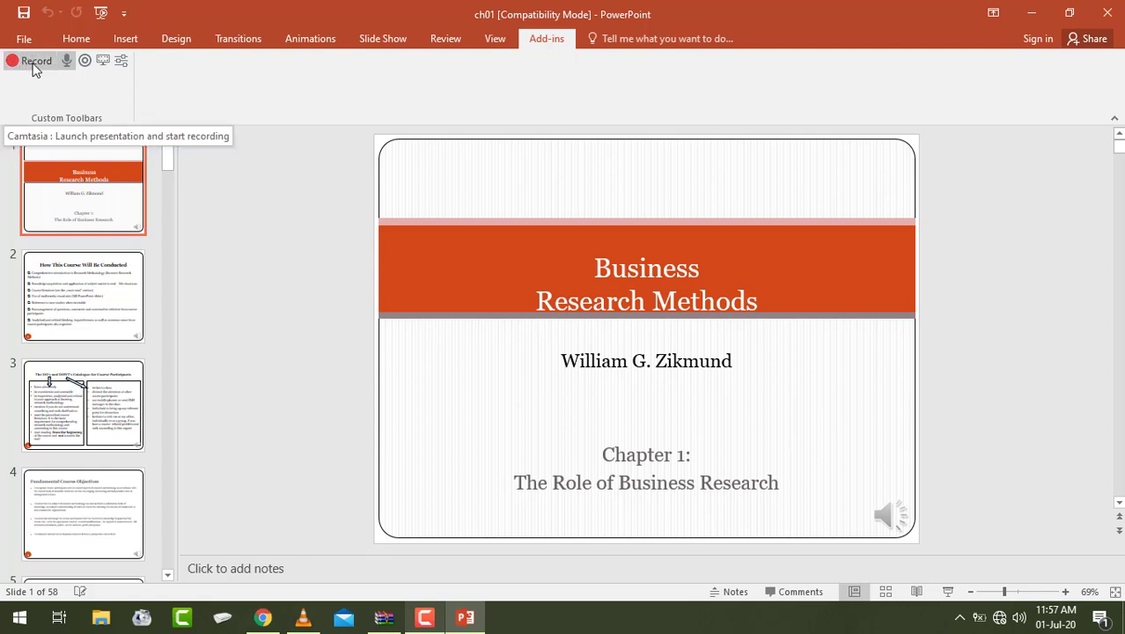
Launch the slideshow with Camtasia and begin recording from the title slide.
left_click(32, 64)
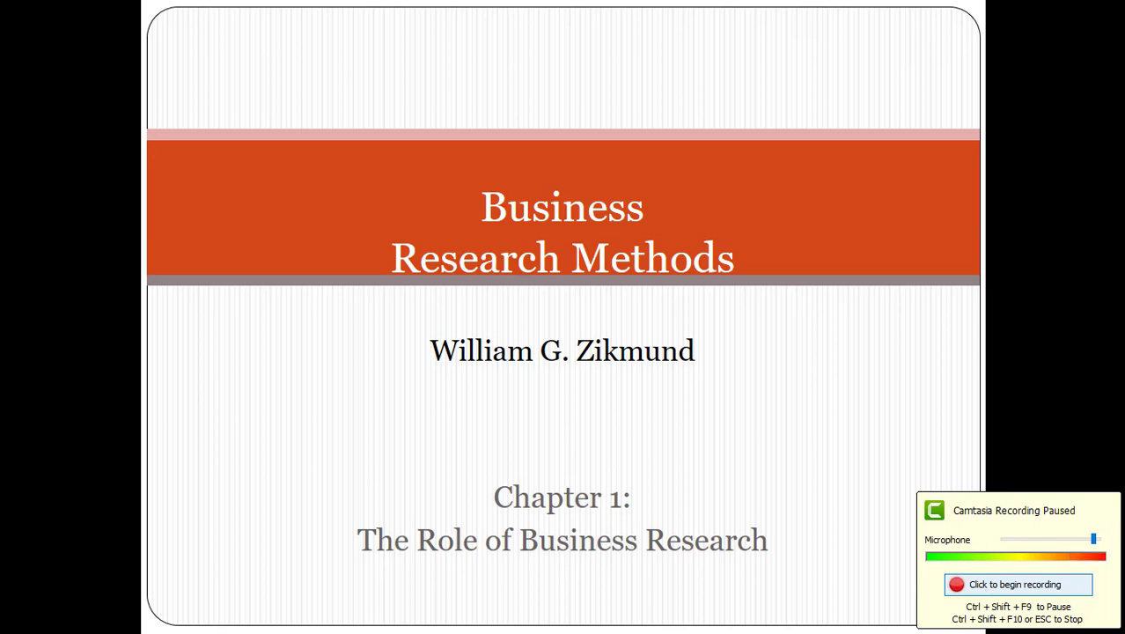
key("Right")
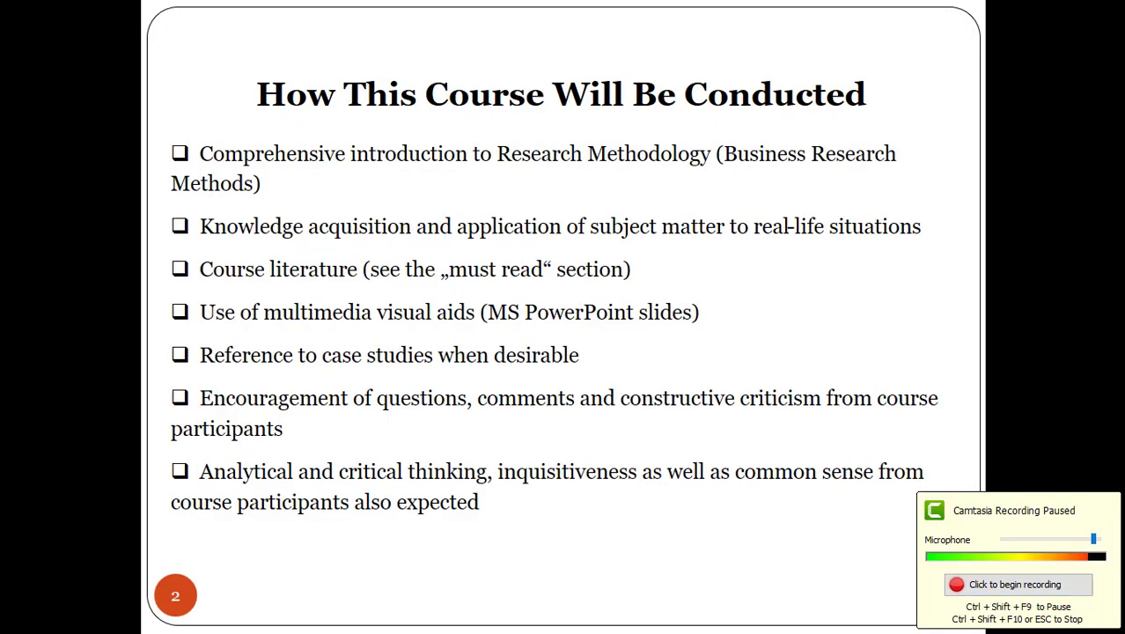
left_click(1000, 588)
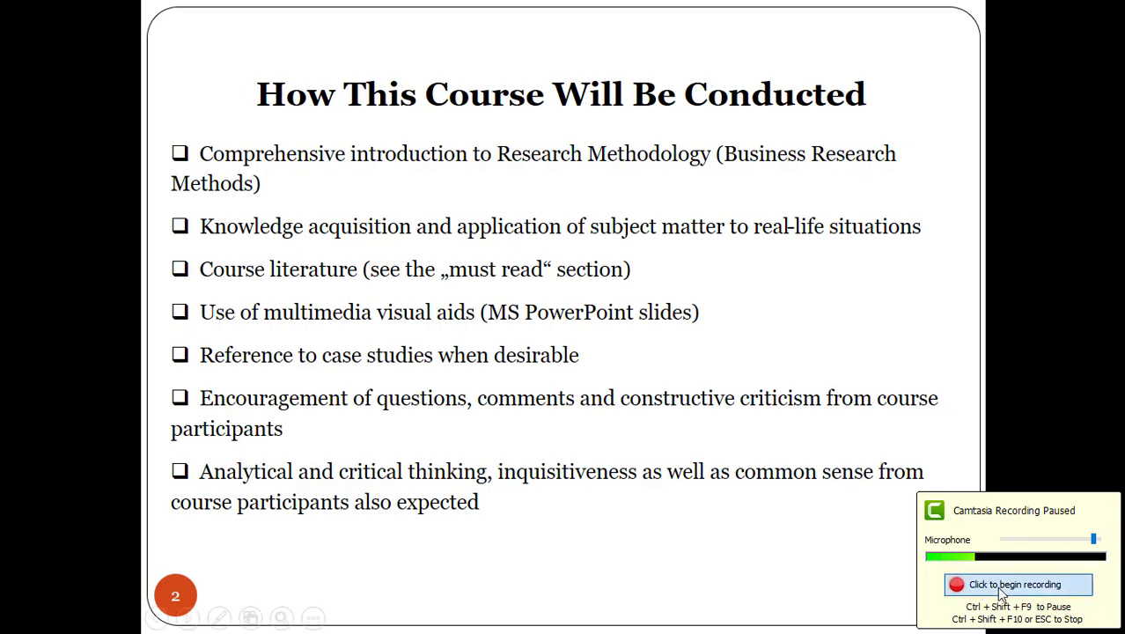
Advance through the slides to final slide 58 and end the show.
left_click(878, 483)
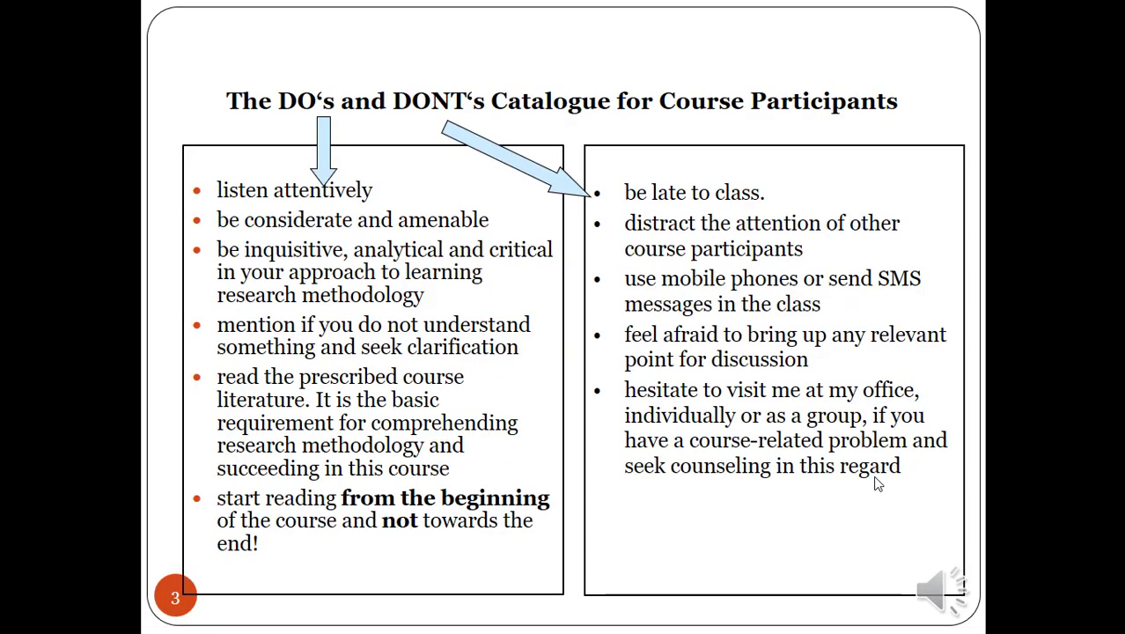
left_click(878, 484)
left_click(878, 483)
left_click(878, 484)
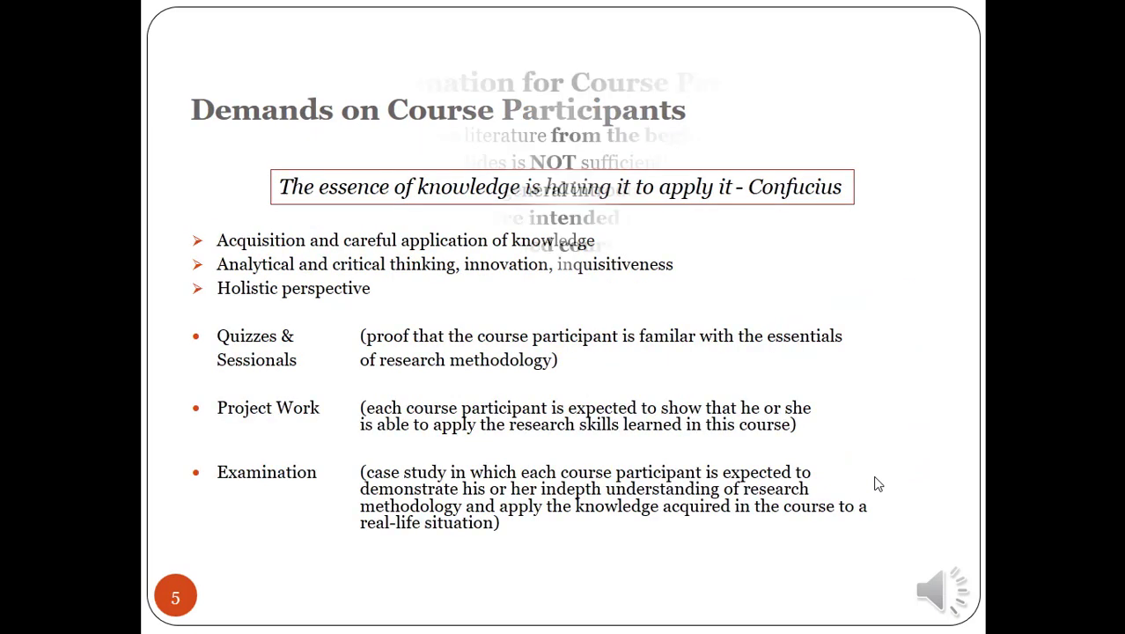
left_click(877, 483)
left_click(878, 484)
left_click(878, 483)
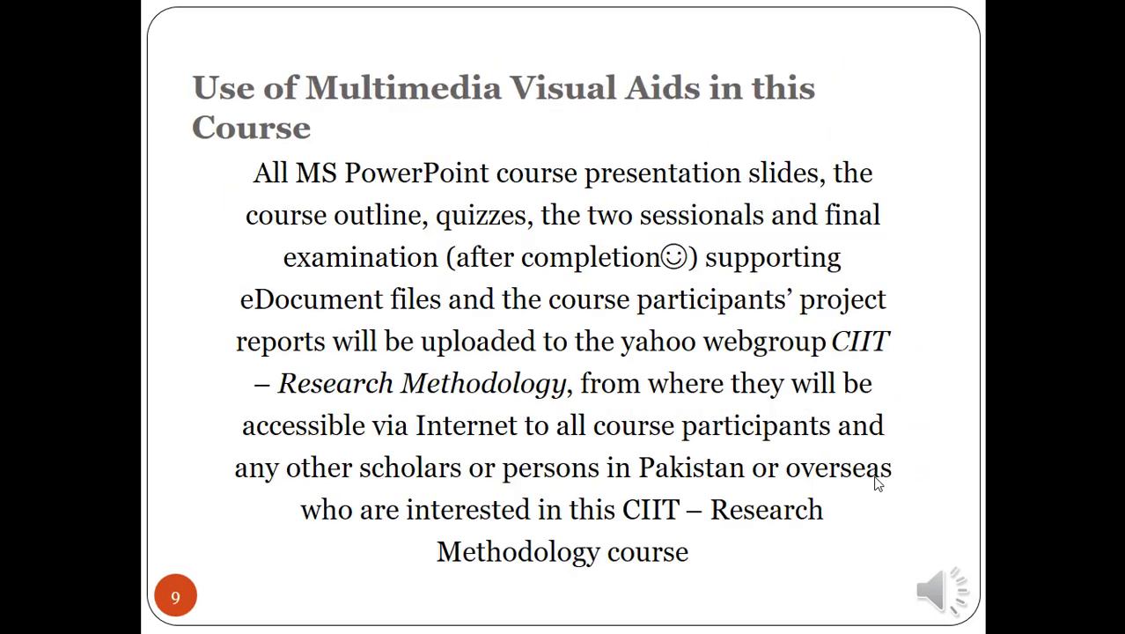
left_click(878, 484)
left_click(878, 484)
left_click(878, 484)
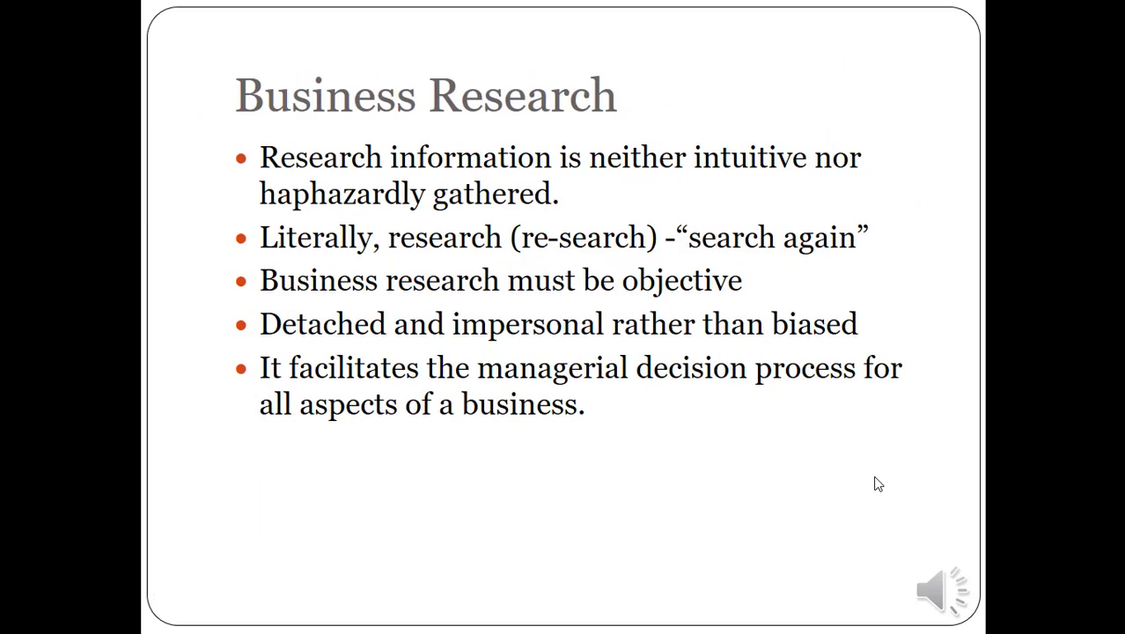
left_click(715, 287)
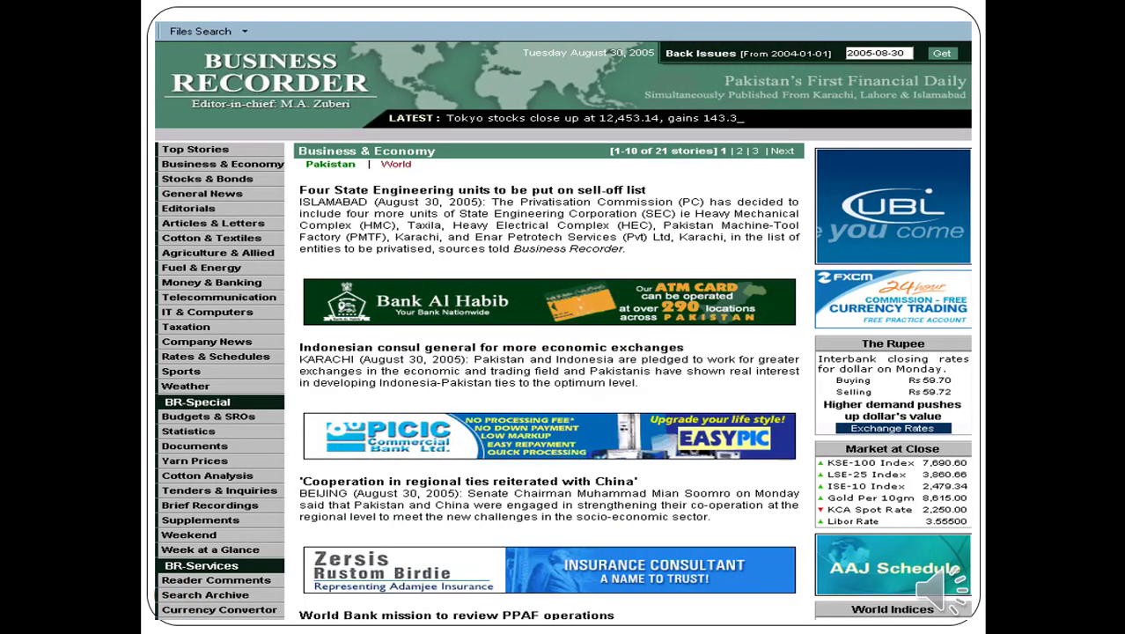
left_click(457, 258)
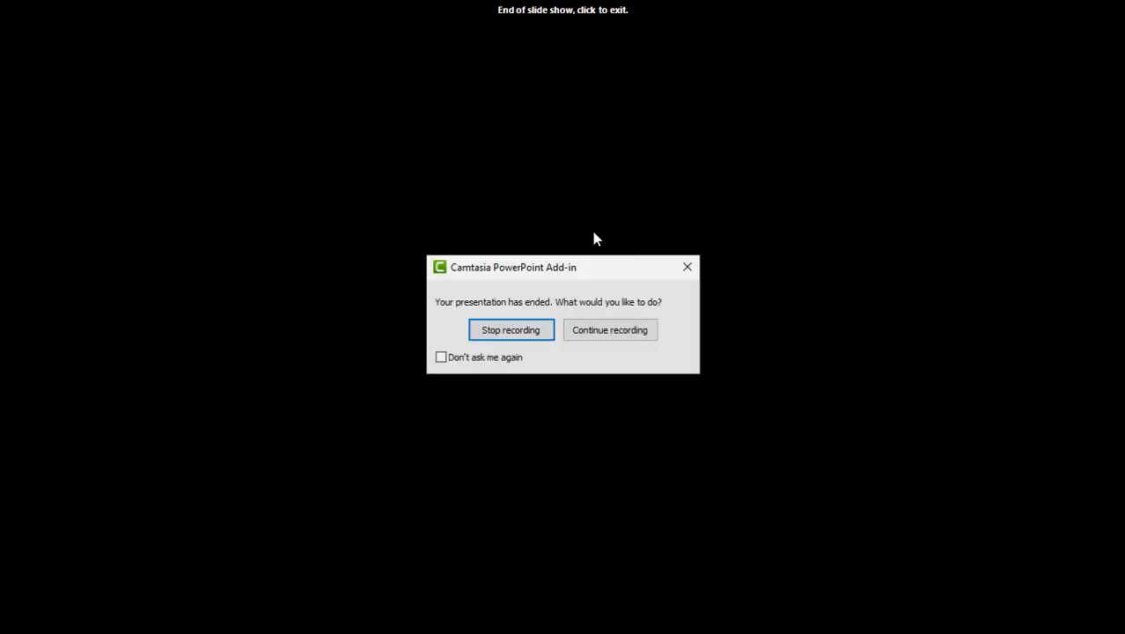
Stop the Camtasia recording and save it as ch01 on the Desktop.
left_click(537, 332)
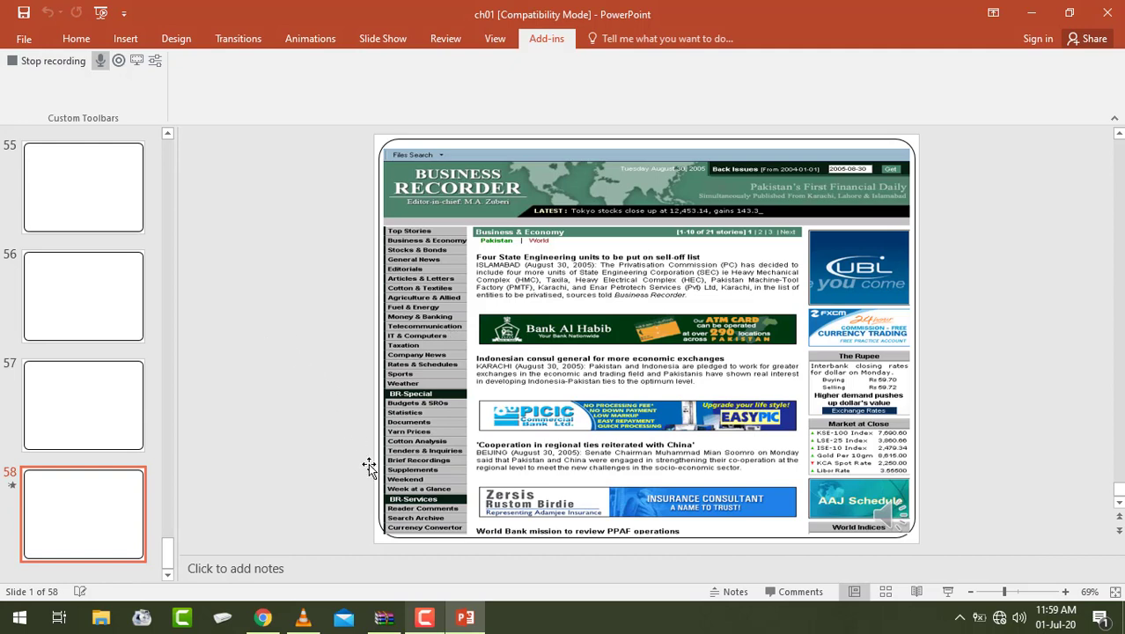
left_click(428, 620)
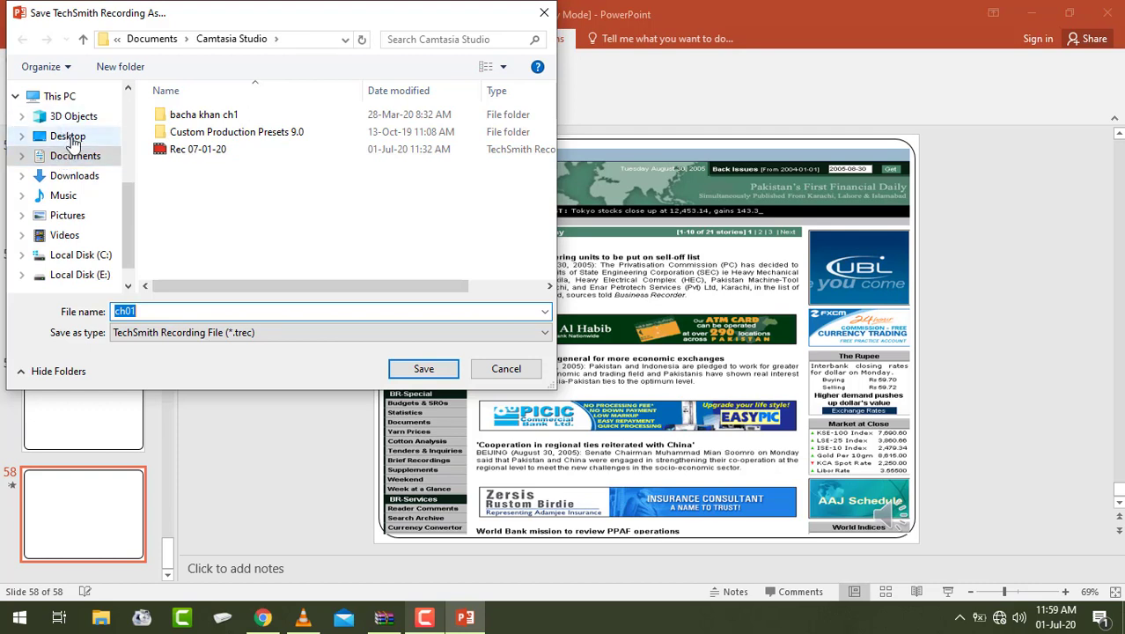
left_click(71, 137)
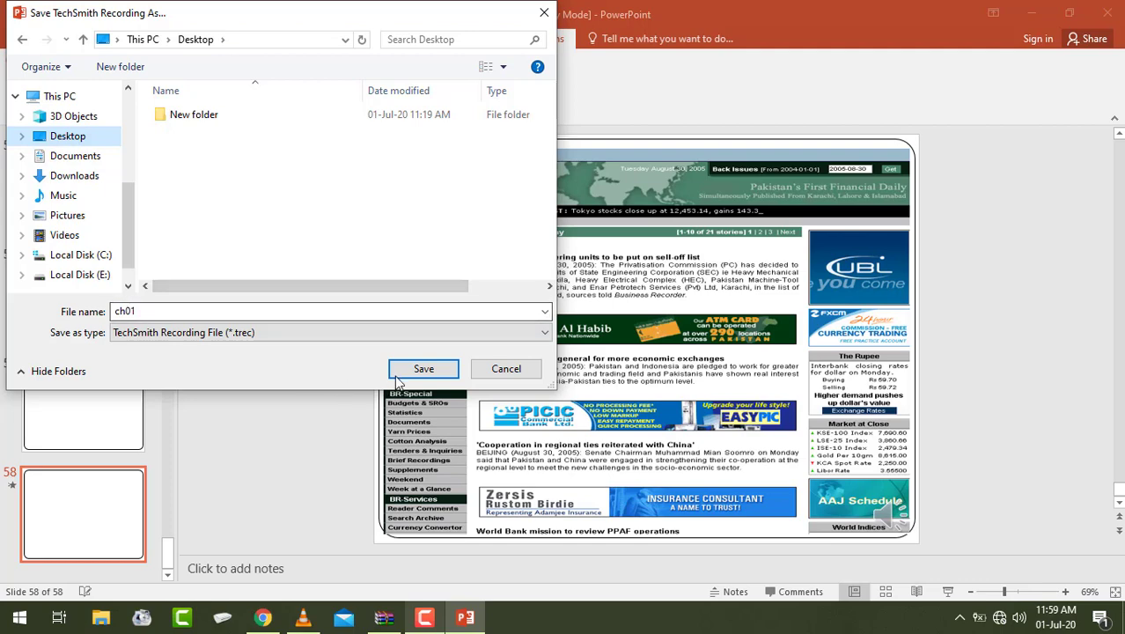
left_click(423, 370)
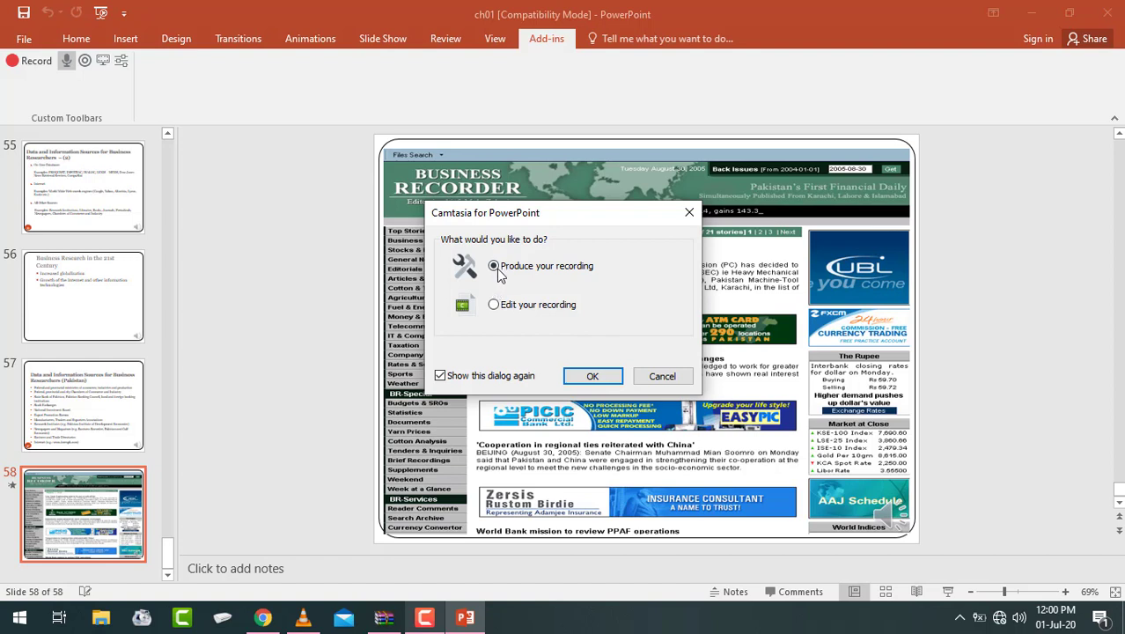
Choose to produce the recording, then minimize PowerPoint to reveal Camtasia.
left_click(594, 379)
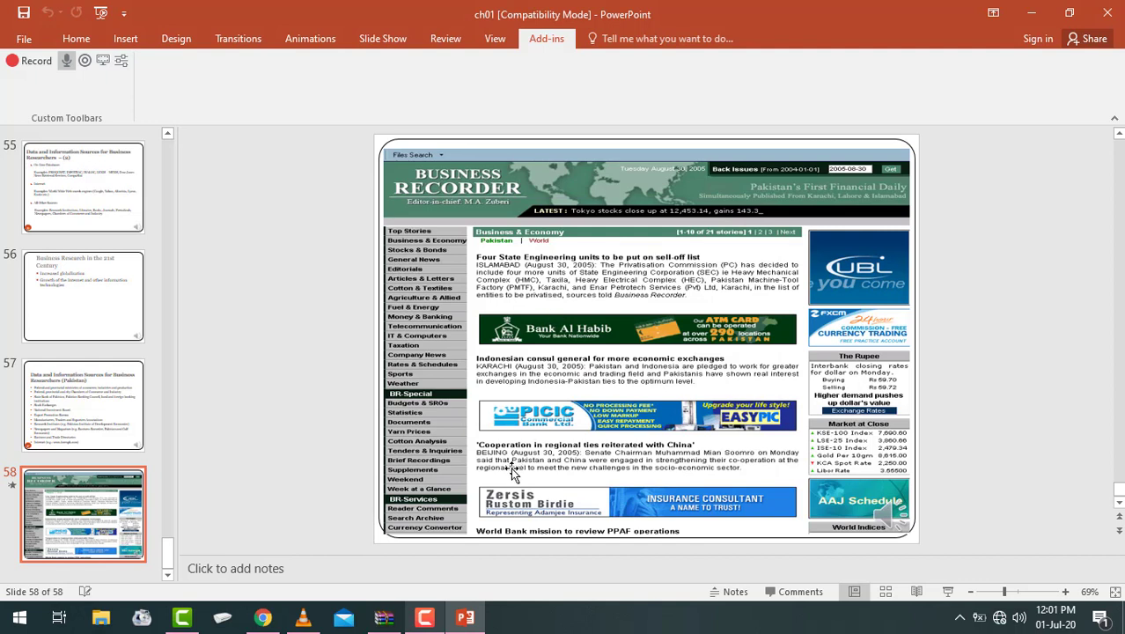
left_click(1032, 12)
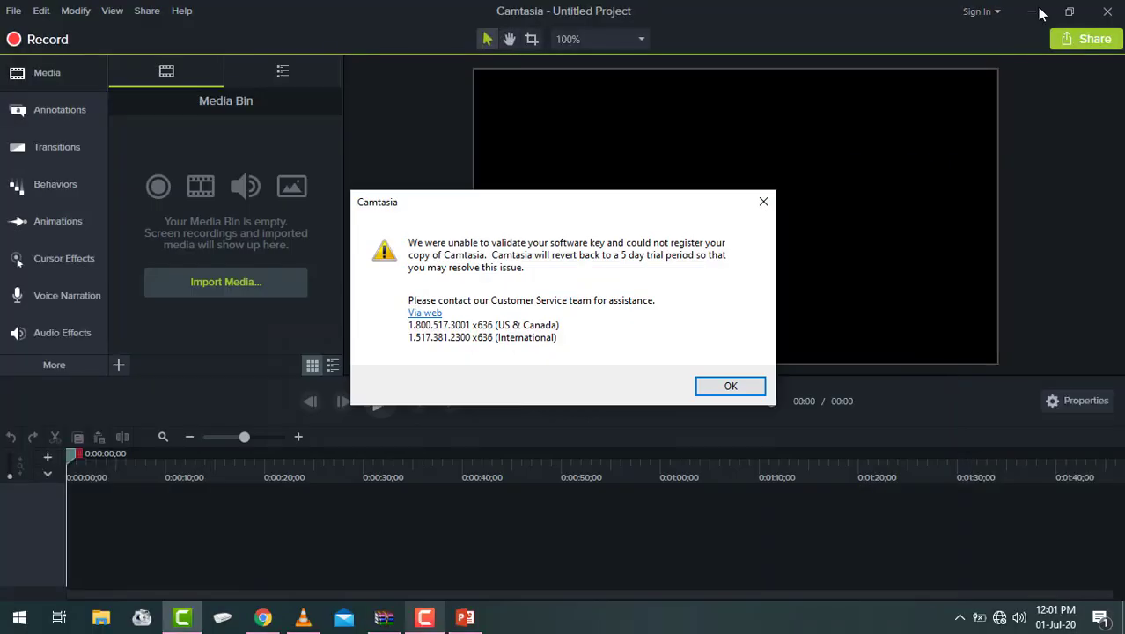
Dismiss the licence validation warning to reach the Trial versus Full Version choice.
left_click(734, 386)
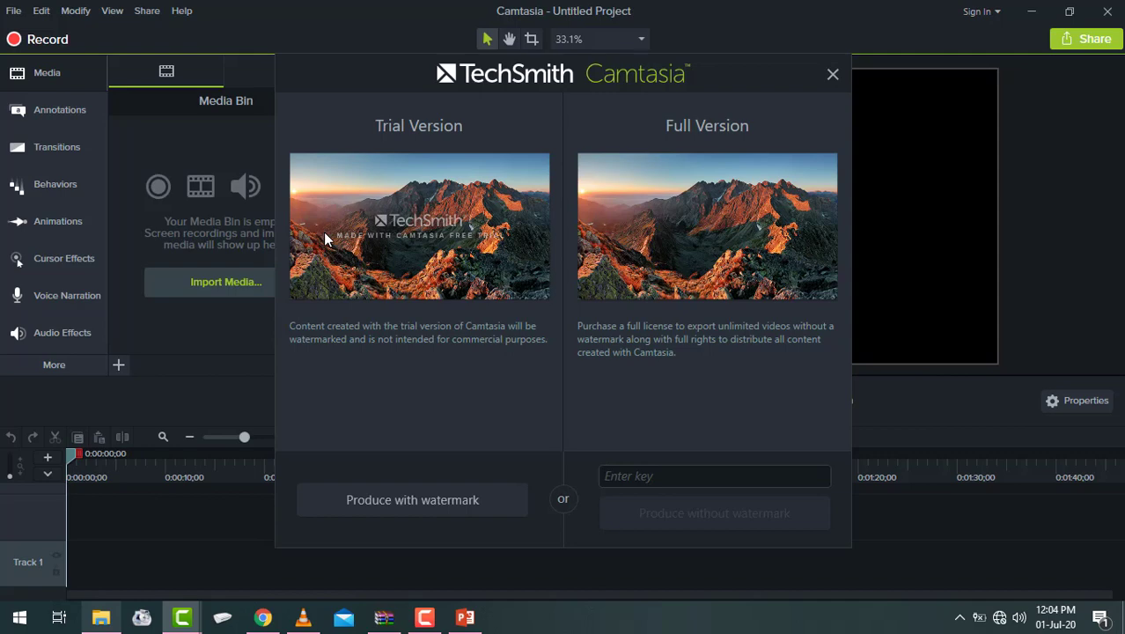
Open the serial key text file from the camtasia 9 folder and select the key line.
left_click(100, 617)
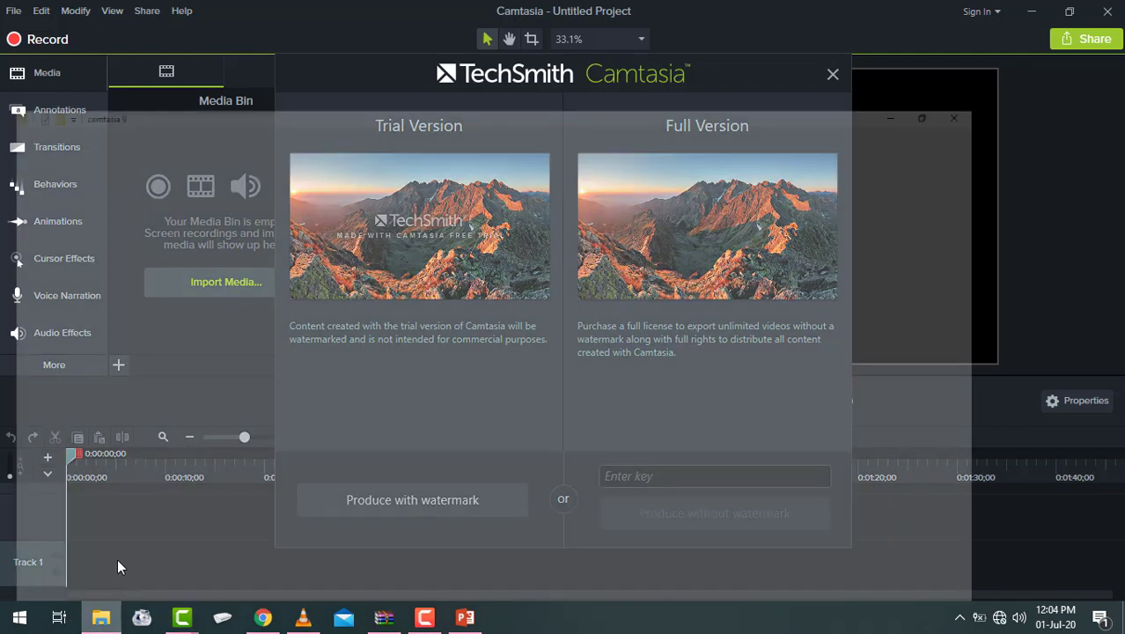
double_click(199, 121)
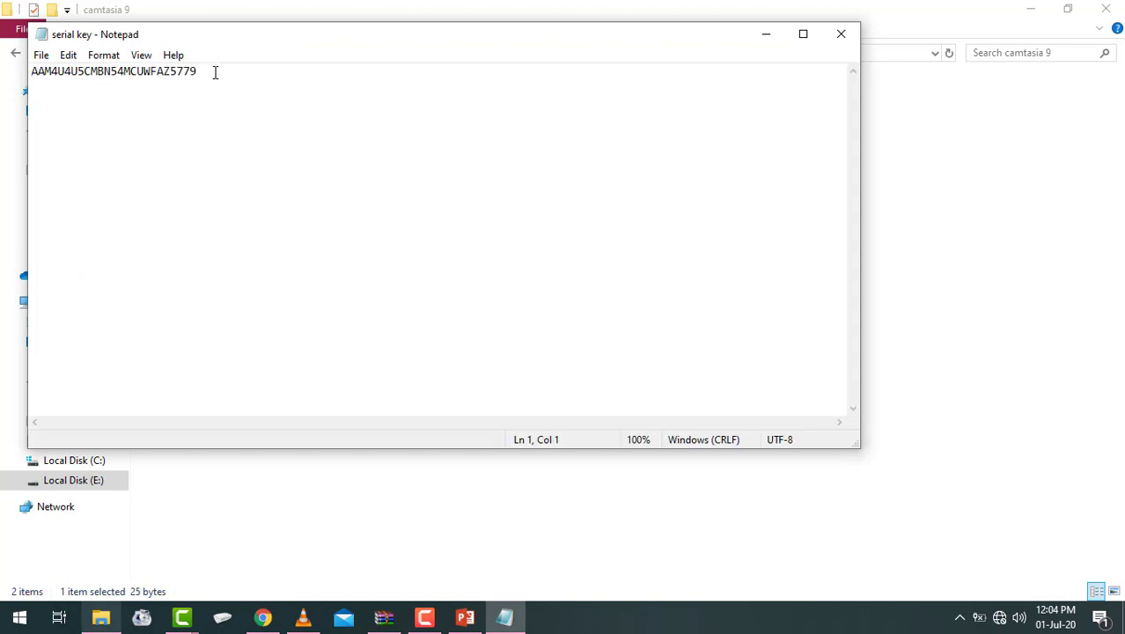
left_click_drag(214, 71, 2, 79)
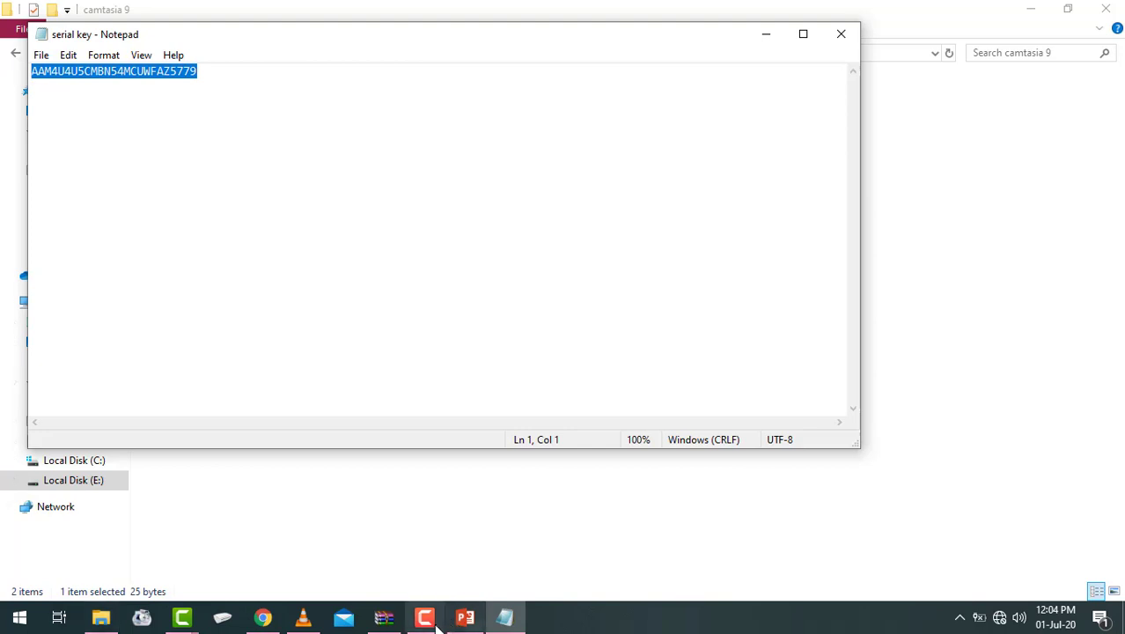
Minimize PowerPoint, return to Camtasia's version dialog, and click into the key field.
left_click(432, 620)
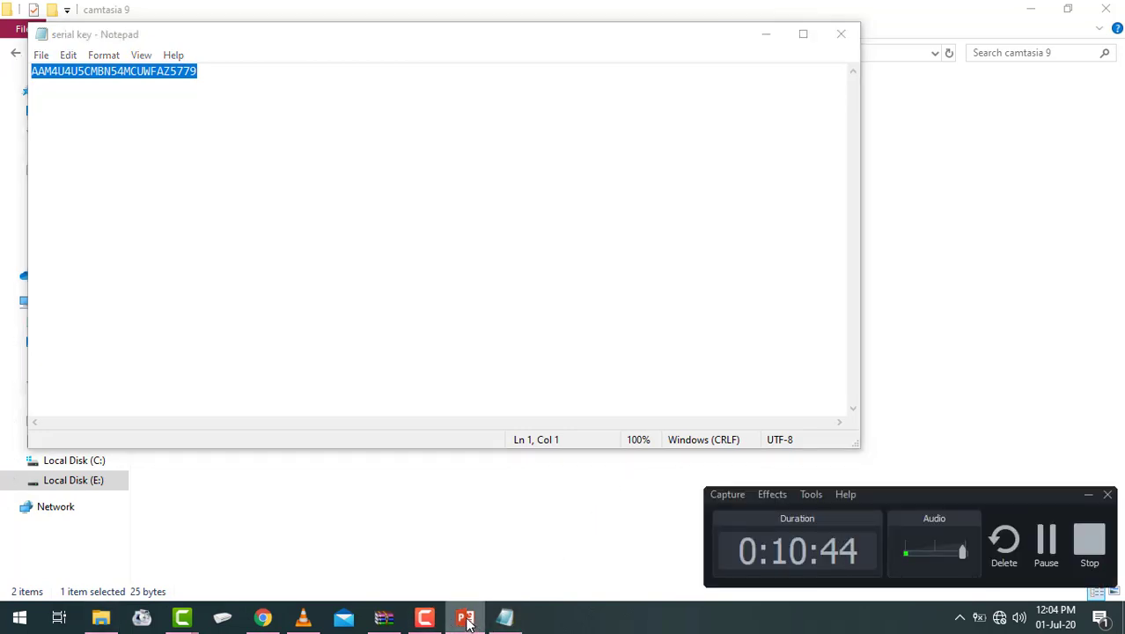
left_click(466, 618)
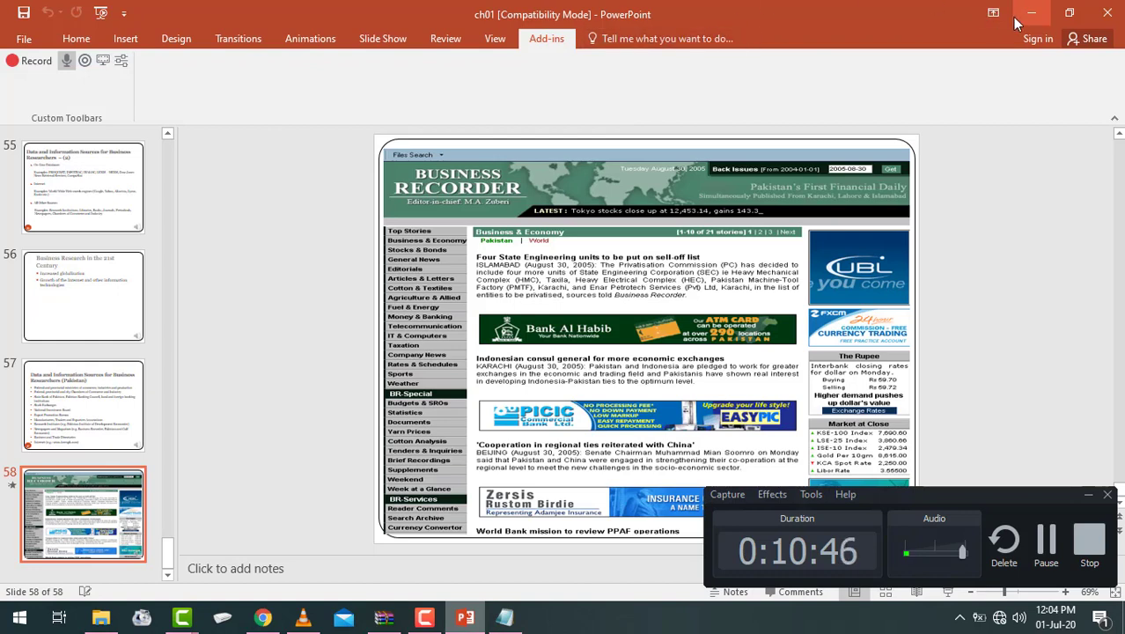
left_click(1021, 18)
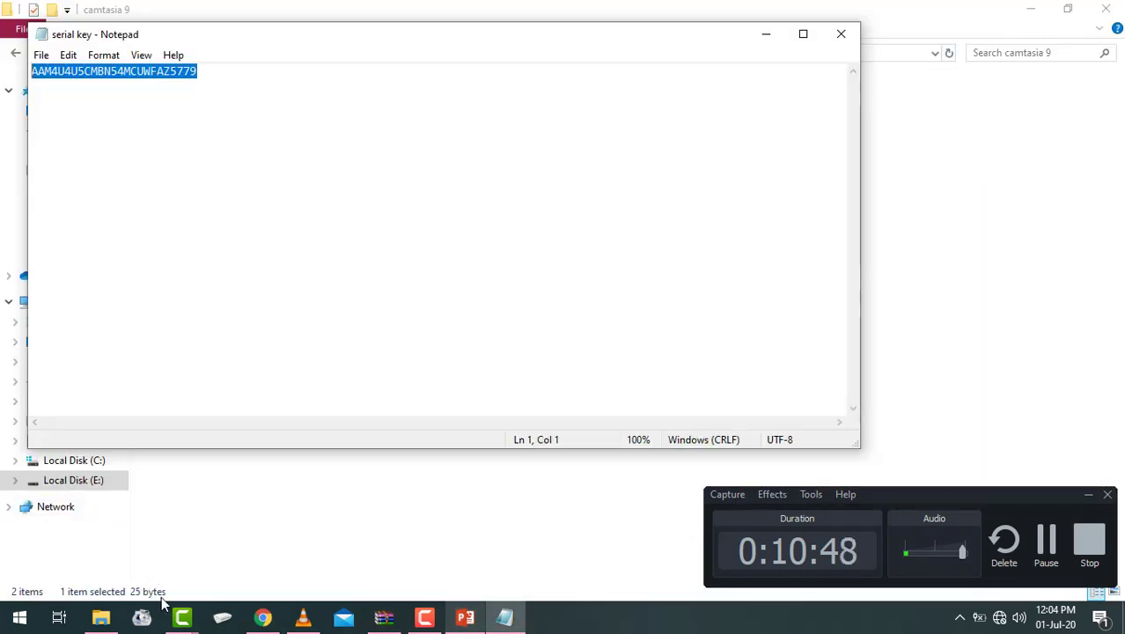
mouse_move(183, 617)
left_click(247, 538)
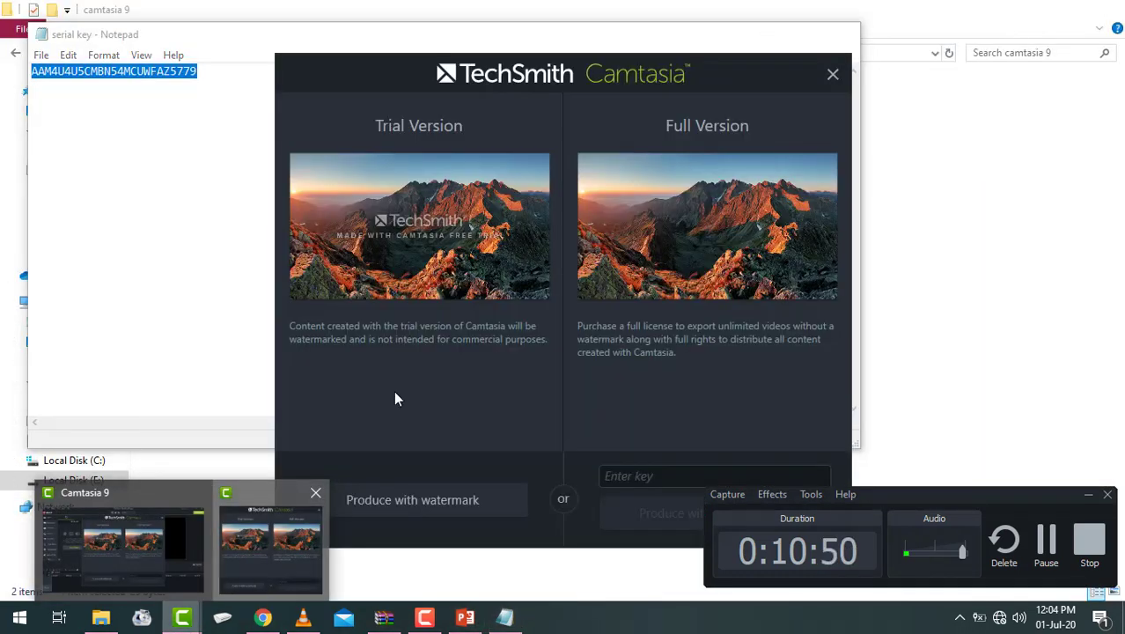
left_click(673, 476)
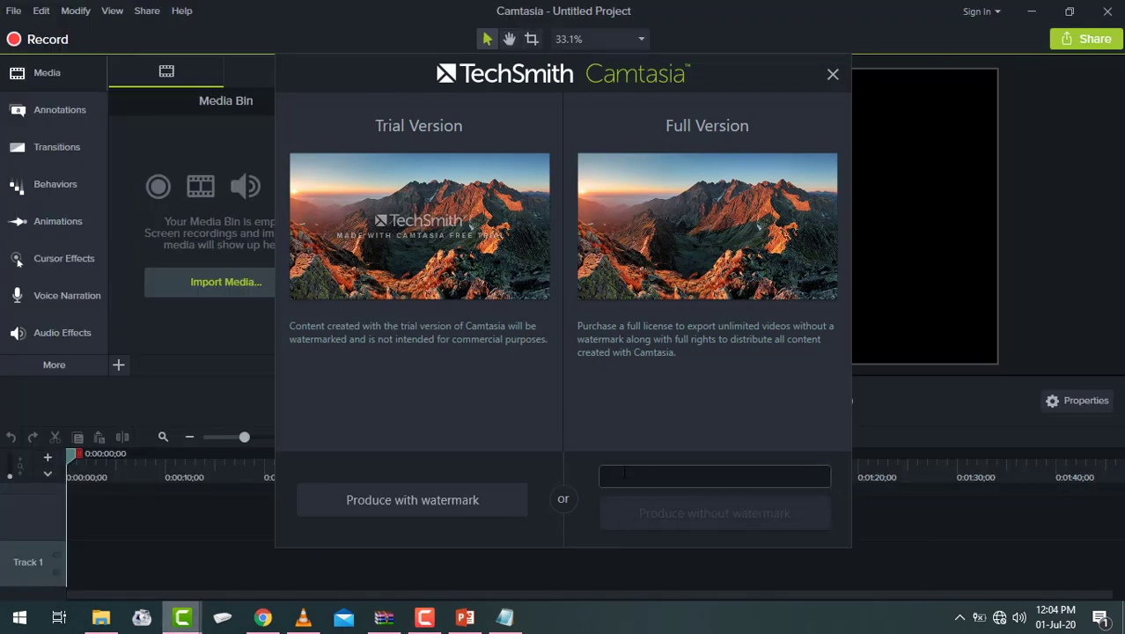
Paste the licence key and choose Produce without watermark.
key("ctrl+v")
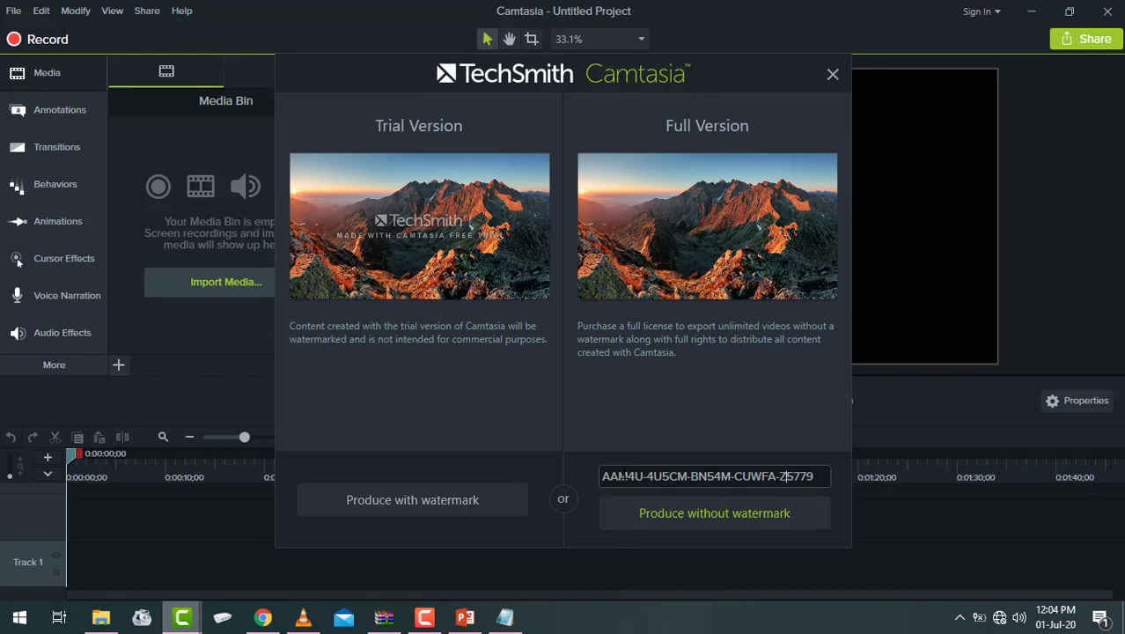
left_click(671, 518)
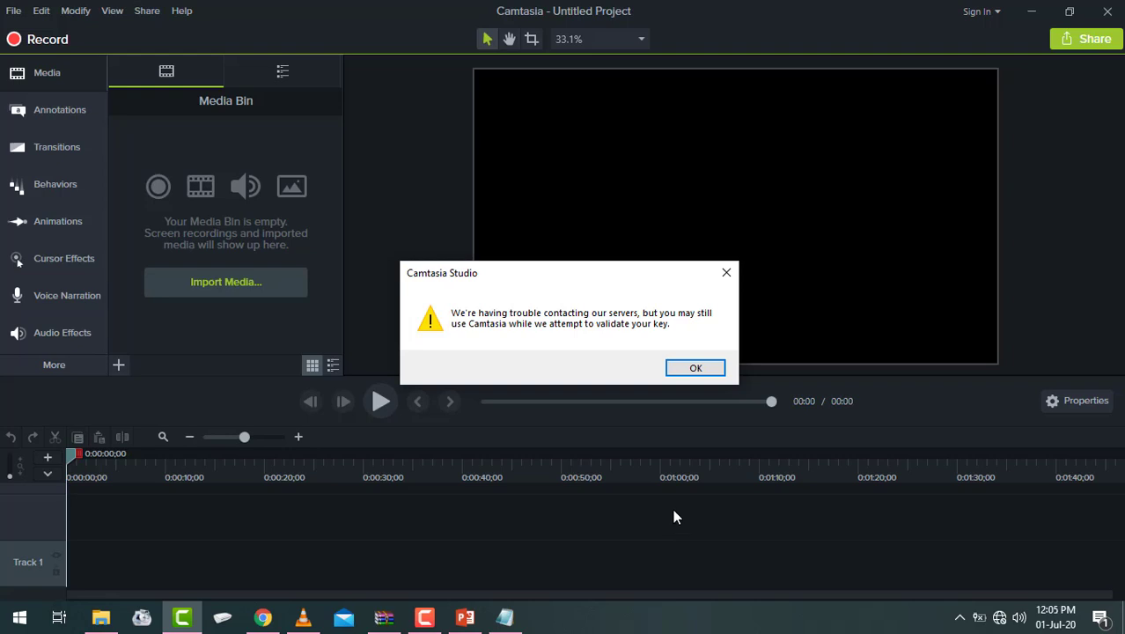
Dismiss the warning and step through the Production Wizard keeping MP4 and default options.
left_click(681, 373)
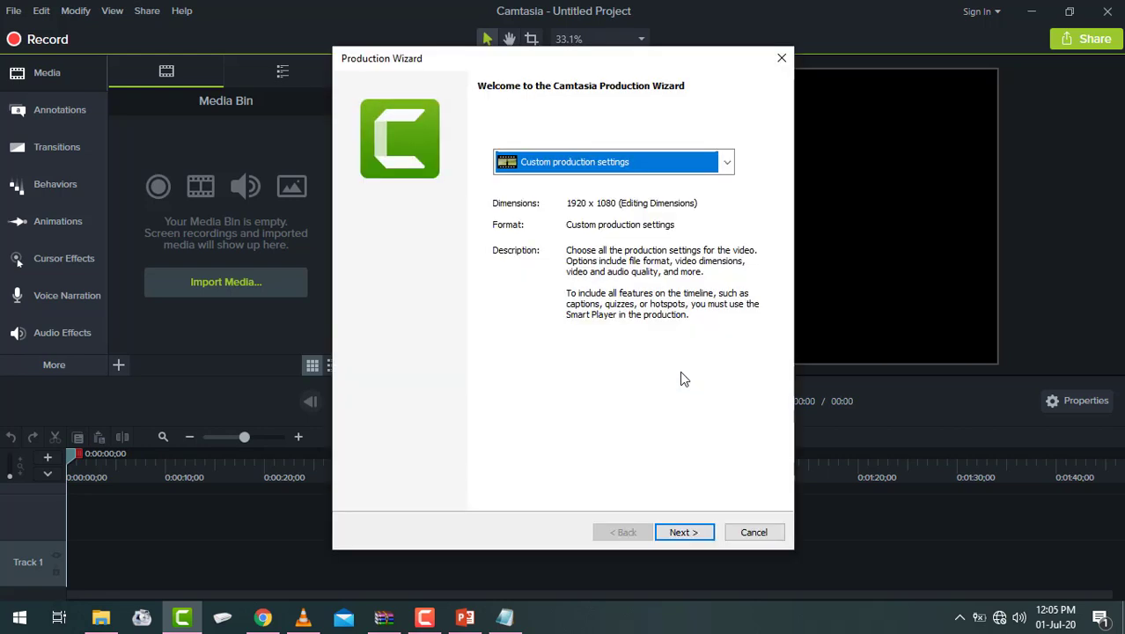
left_click(685, 534)
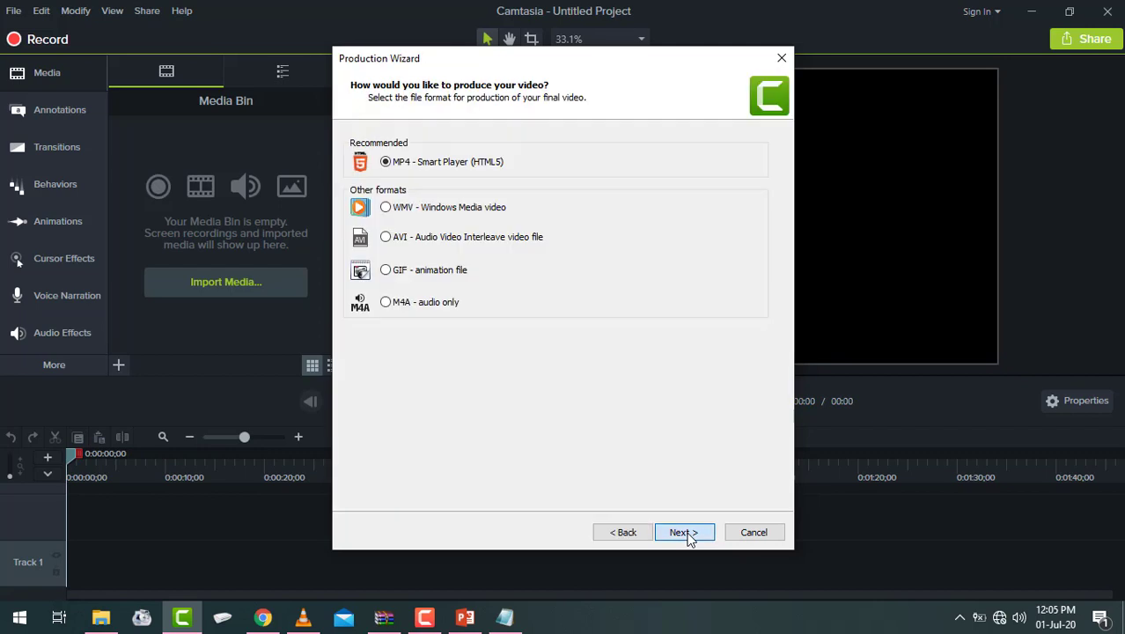
left_click(685, 532)
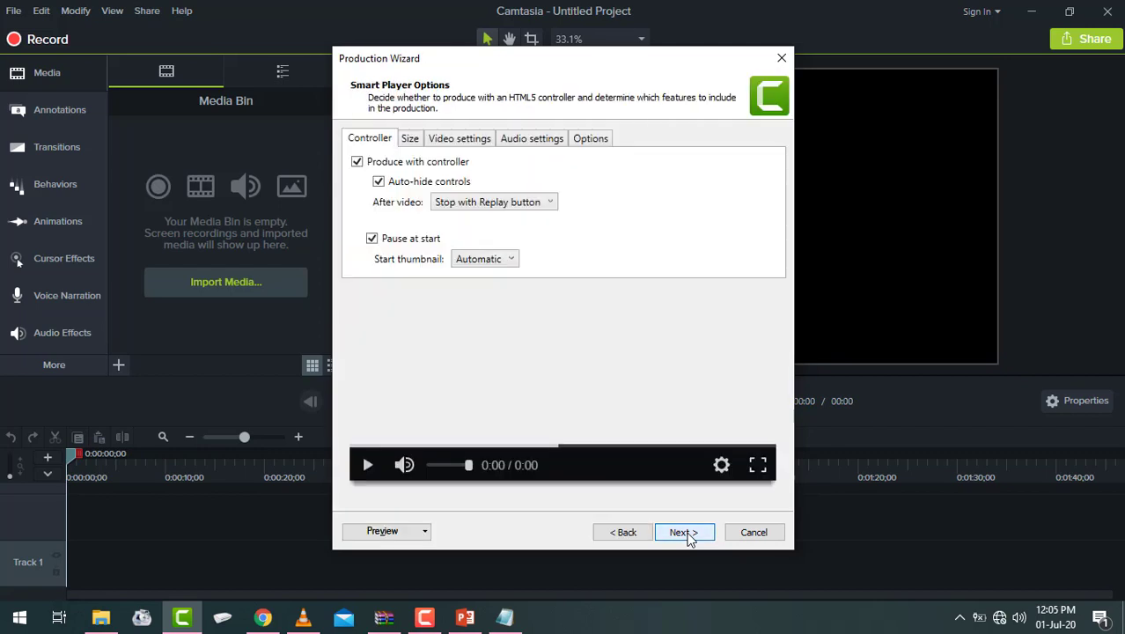
left_click(685, 533)
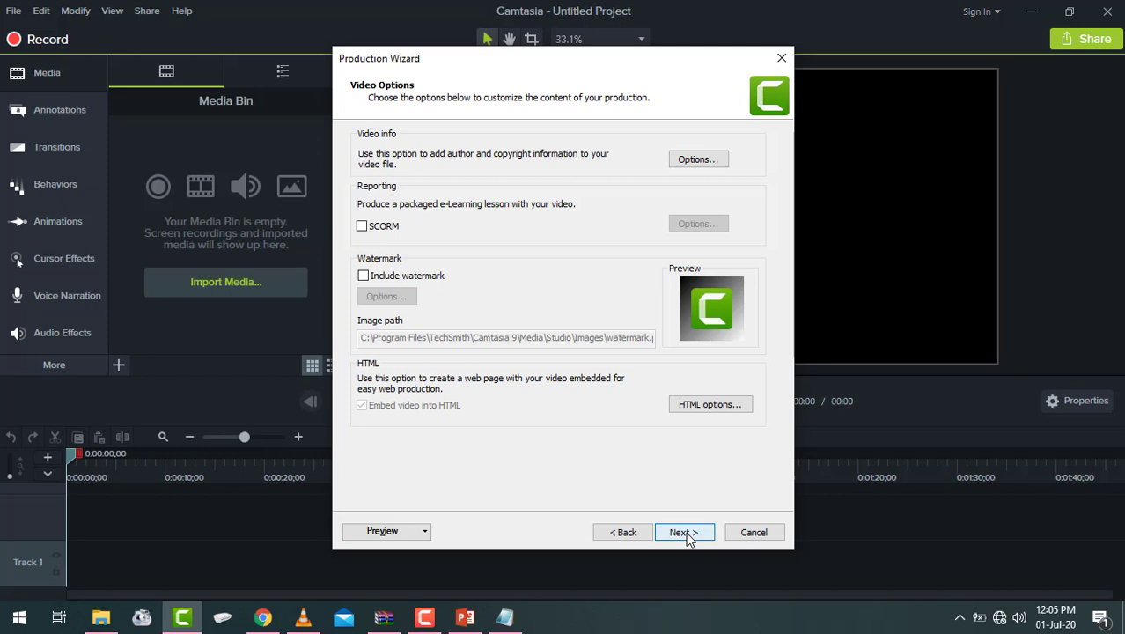
left_click(685, 533)
left_click(685, 533)
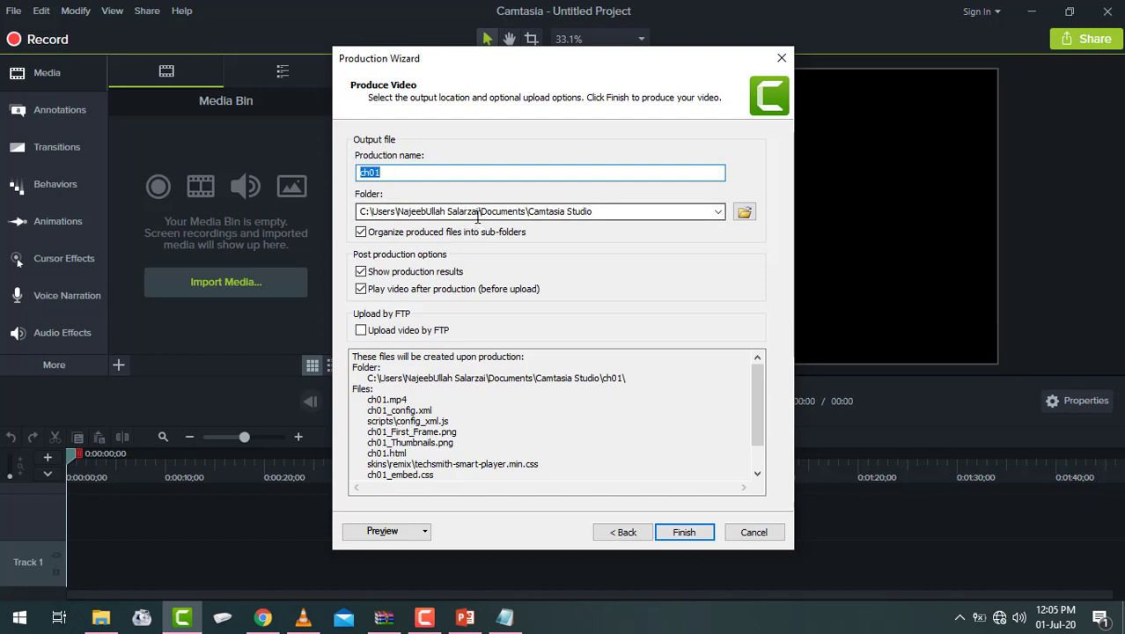
Change the production's output folder to the Desktop.
left_click(748, 215)
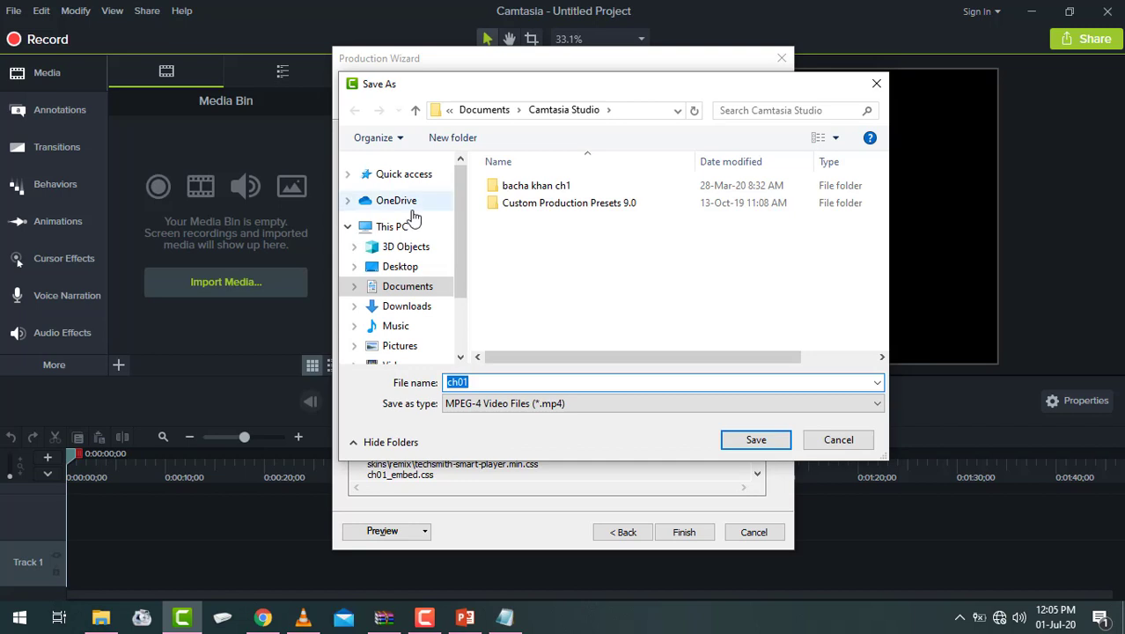
scroll(379, 265, "up", 1)
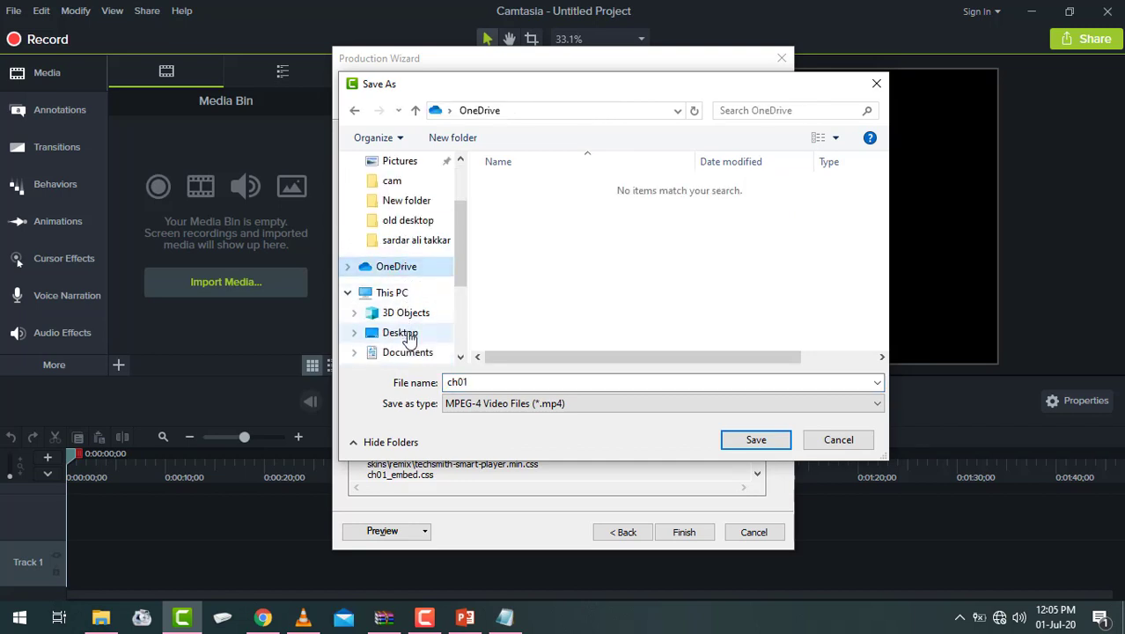
left_click(408, 336)
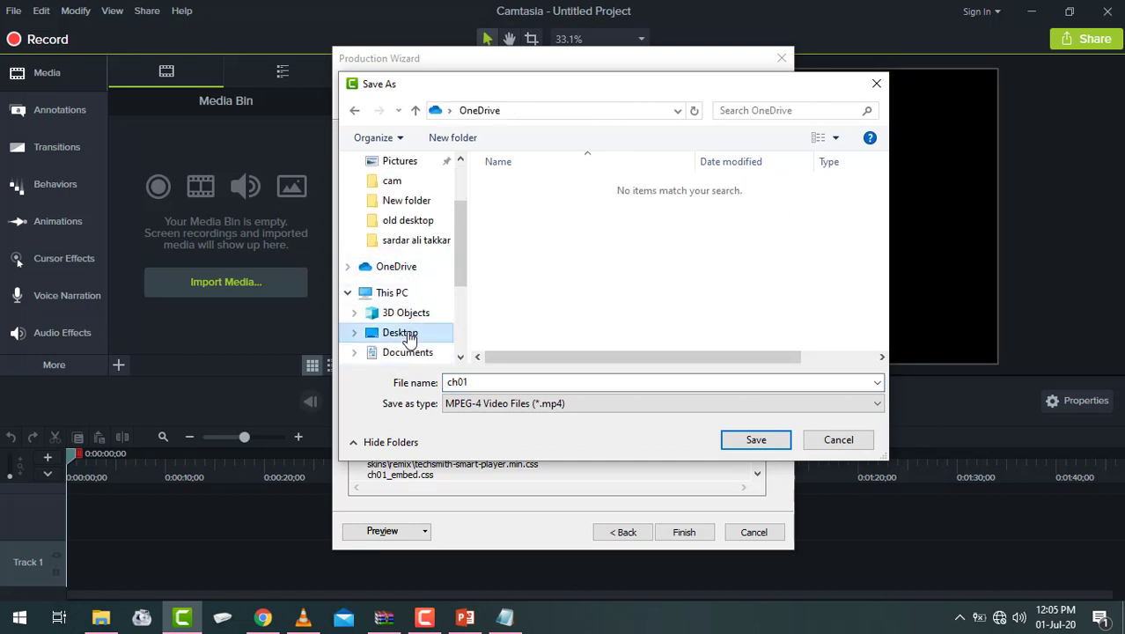
left_click(772, 449)
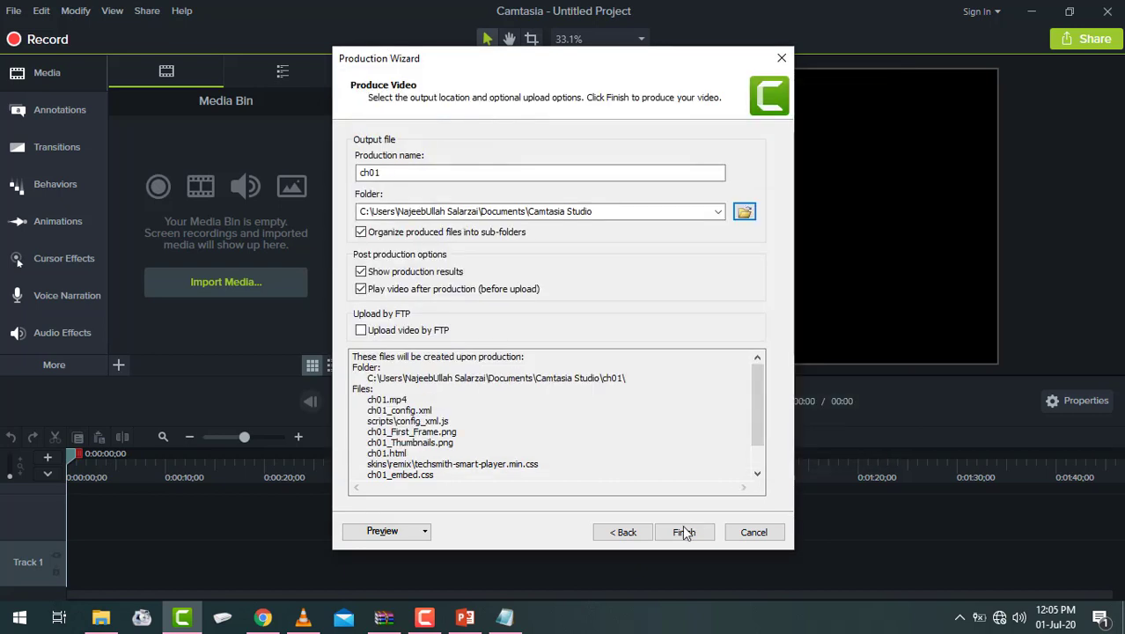
Render ch01.mp4, closing Notepad and minimizing File Explorer while it runs.
left_click(684, 533)
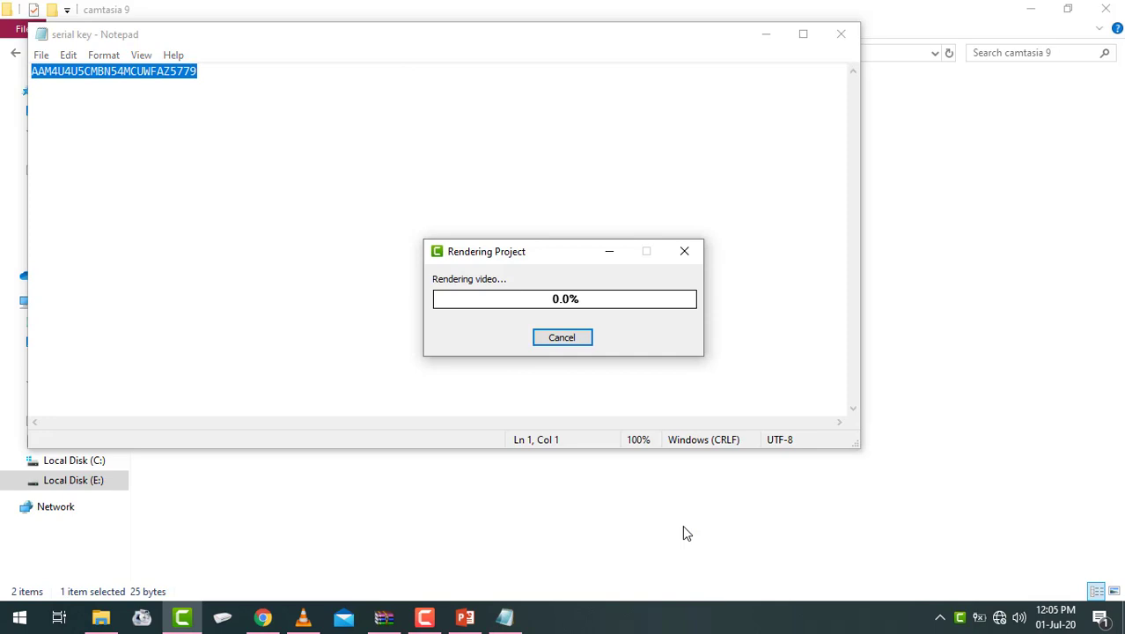
left_click(846, 34)
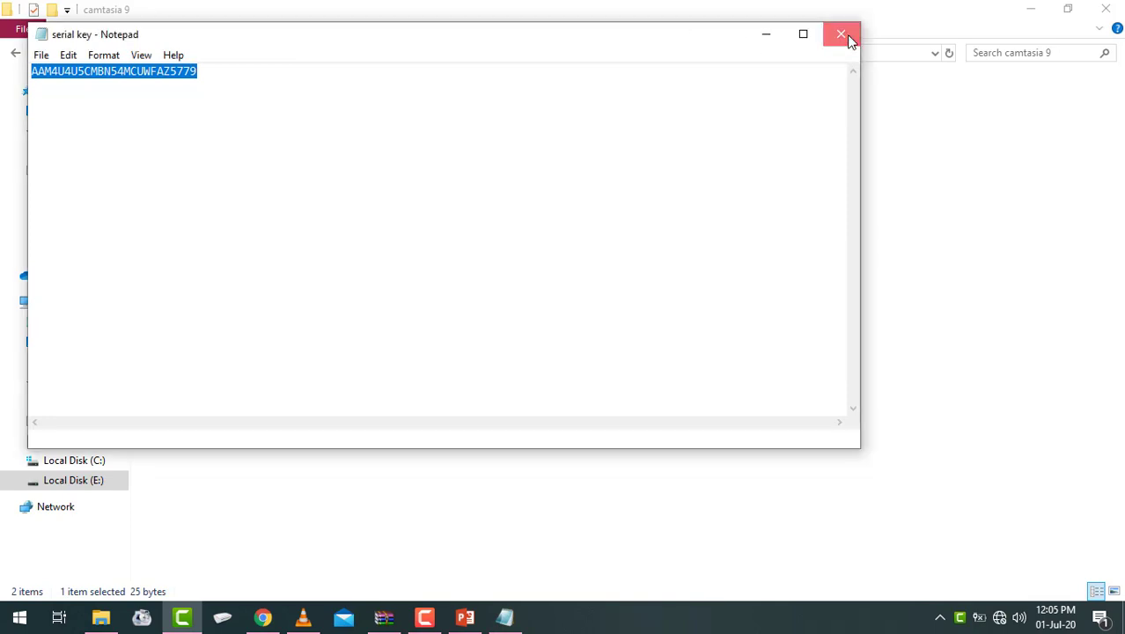
left_click(846, 35)
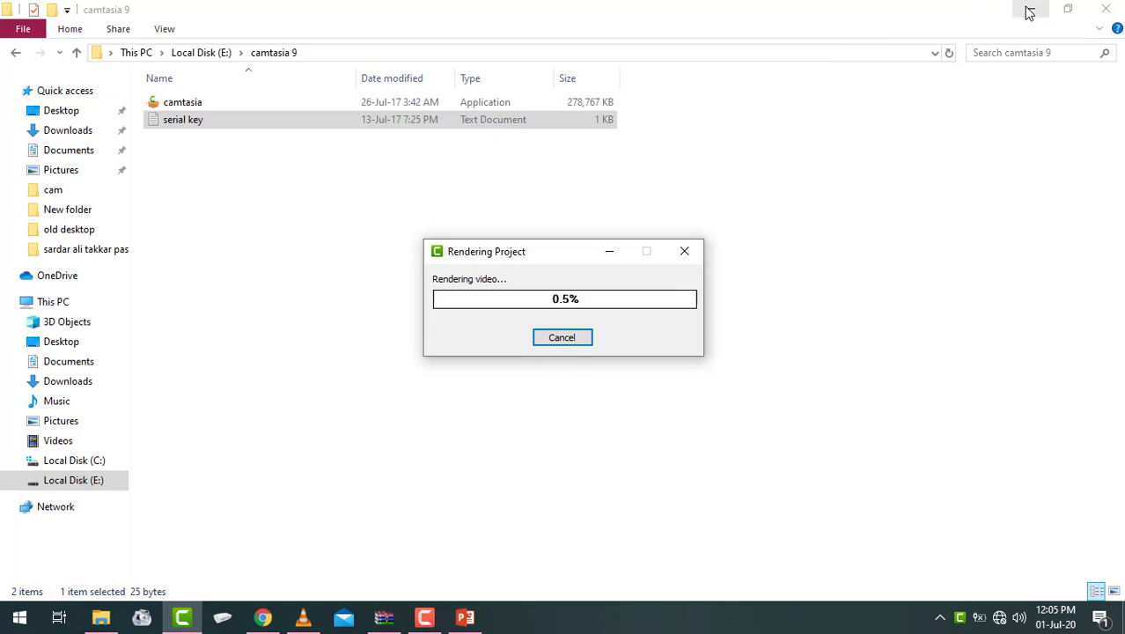
left_click(1029, 11)
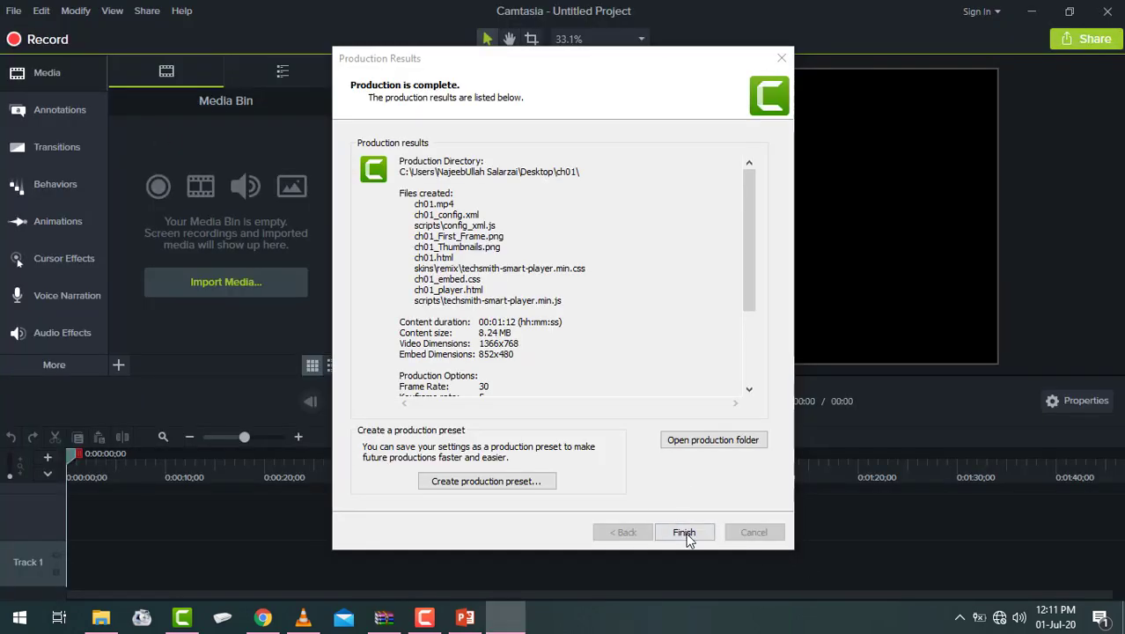
Dismiss Production Results and close the Edge preview with all its tabs.
left_click(684, 531)
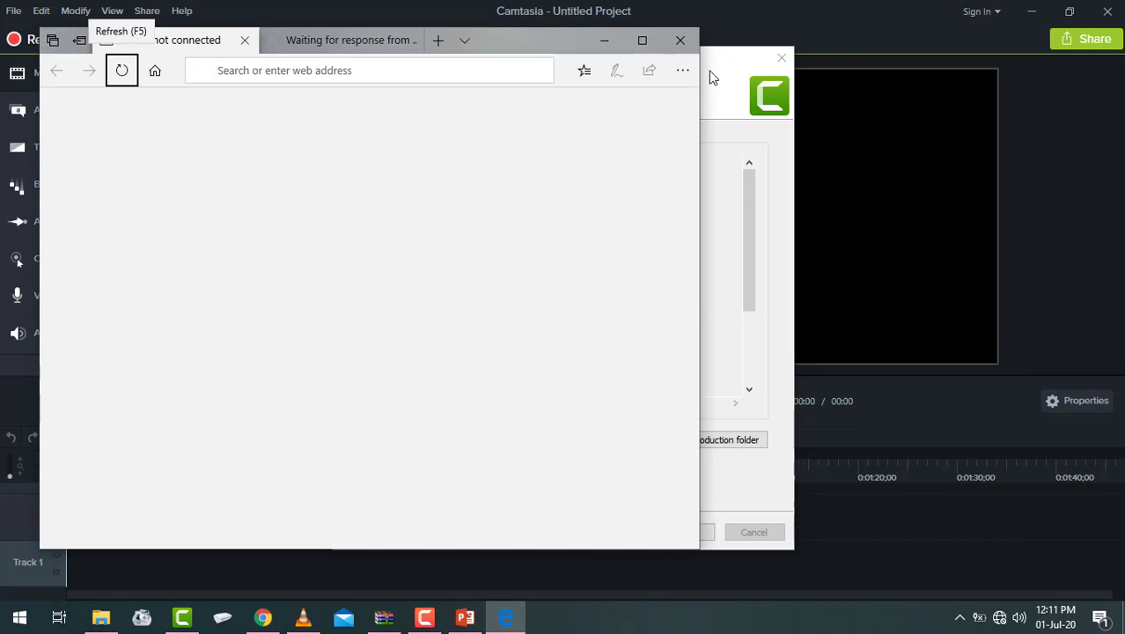
left_click(680, 40)
left_click(293, 333)
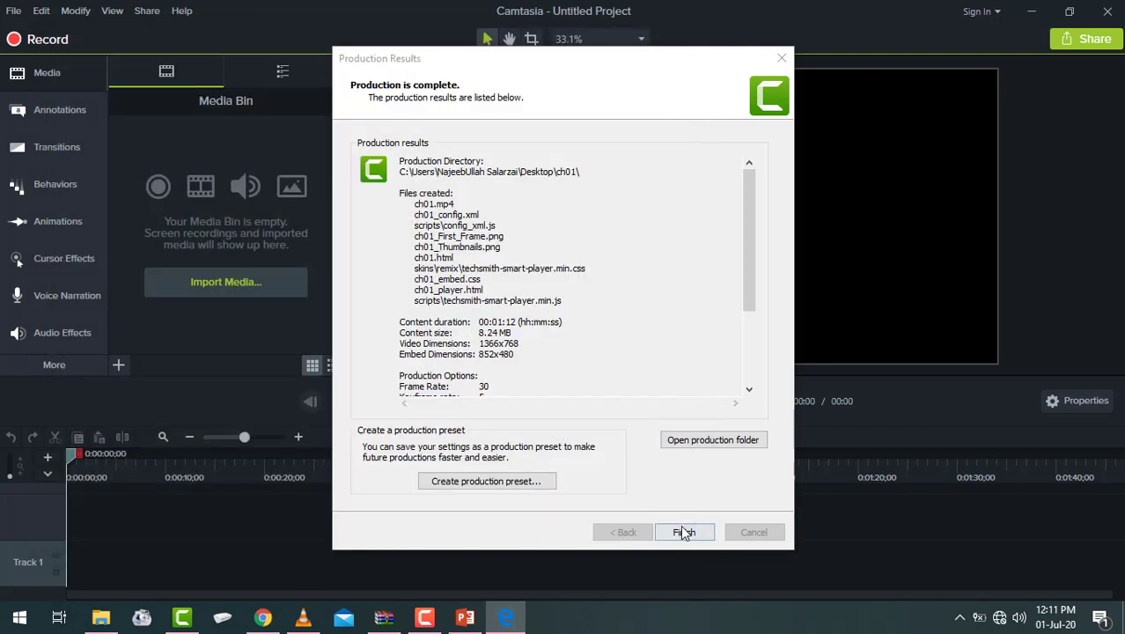
left_click(685, 534)
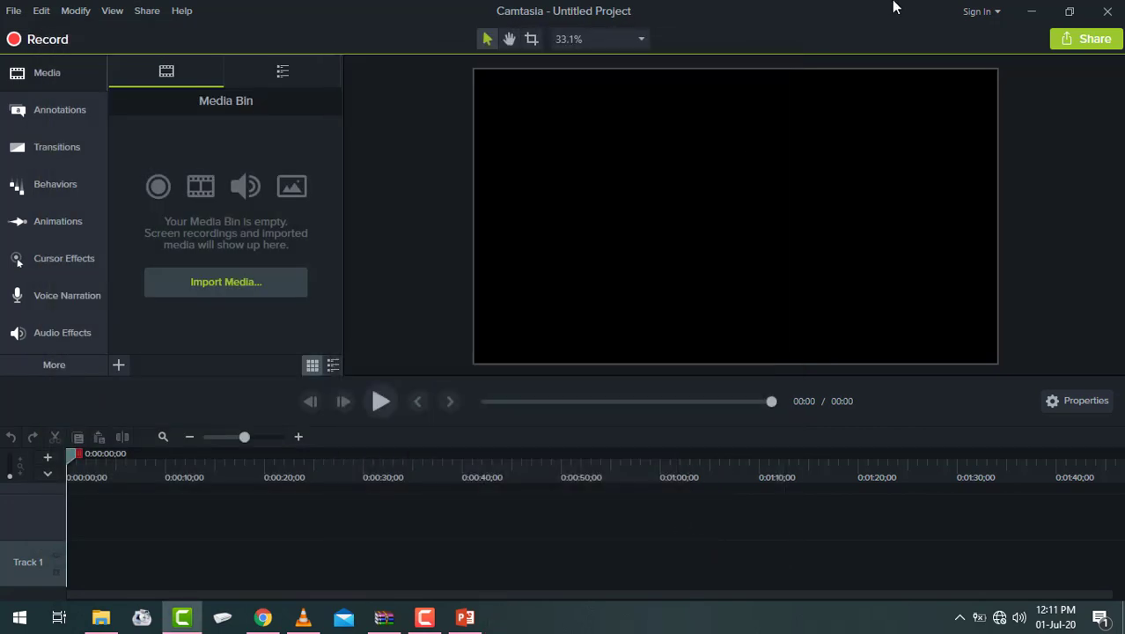
Minimize Camtasia, open the Desktop's ch01 folder, and select the ch01 video file.
left_click(1035, 11)
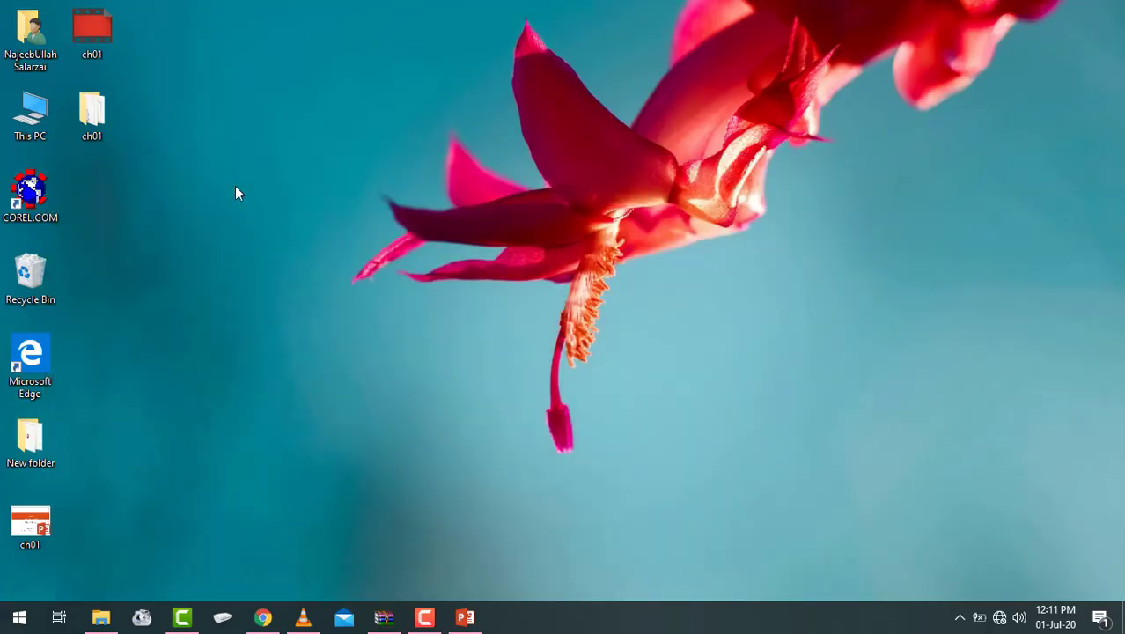
left_click(109, 112)
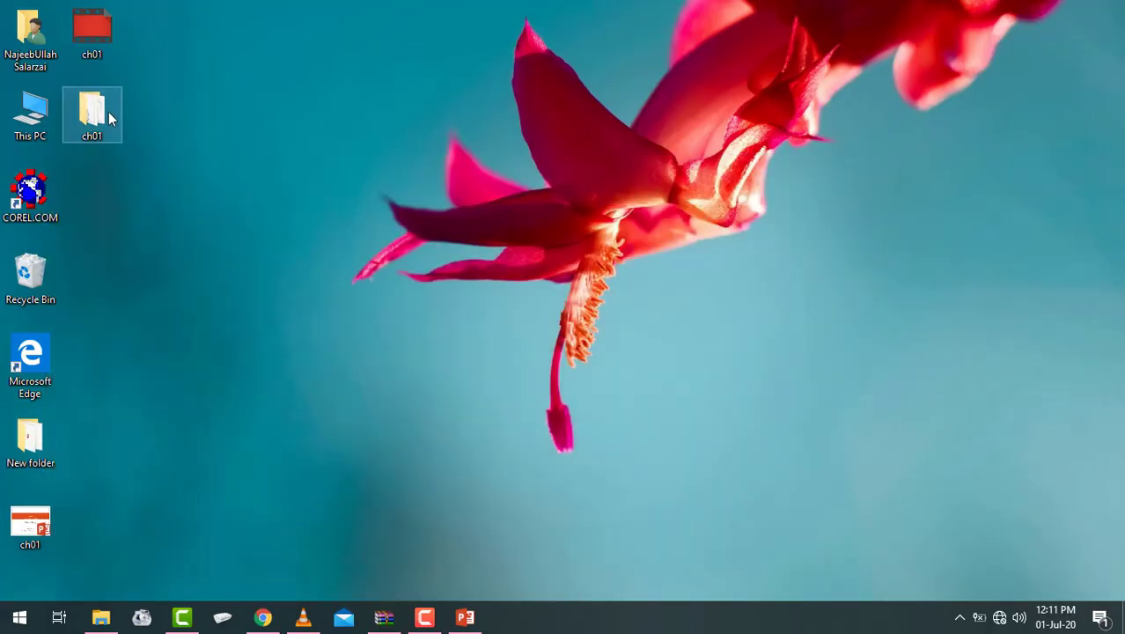
double_click(108, 112)
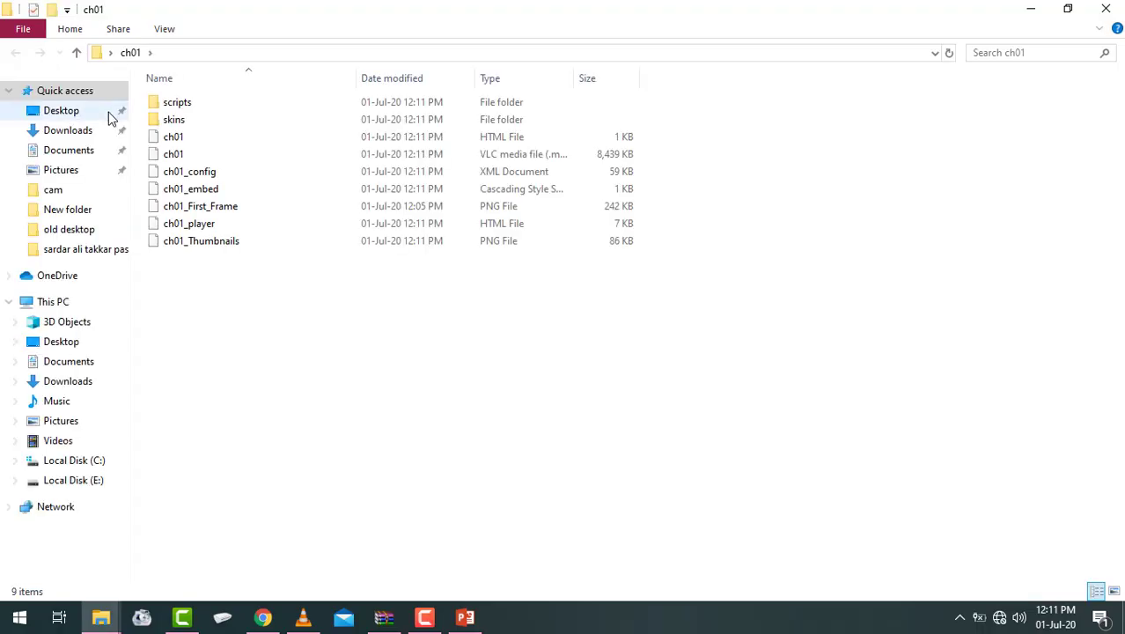
left_click(172, 161)
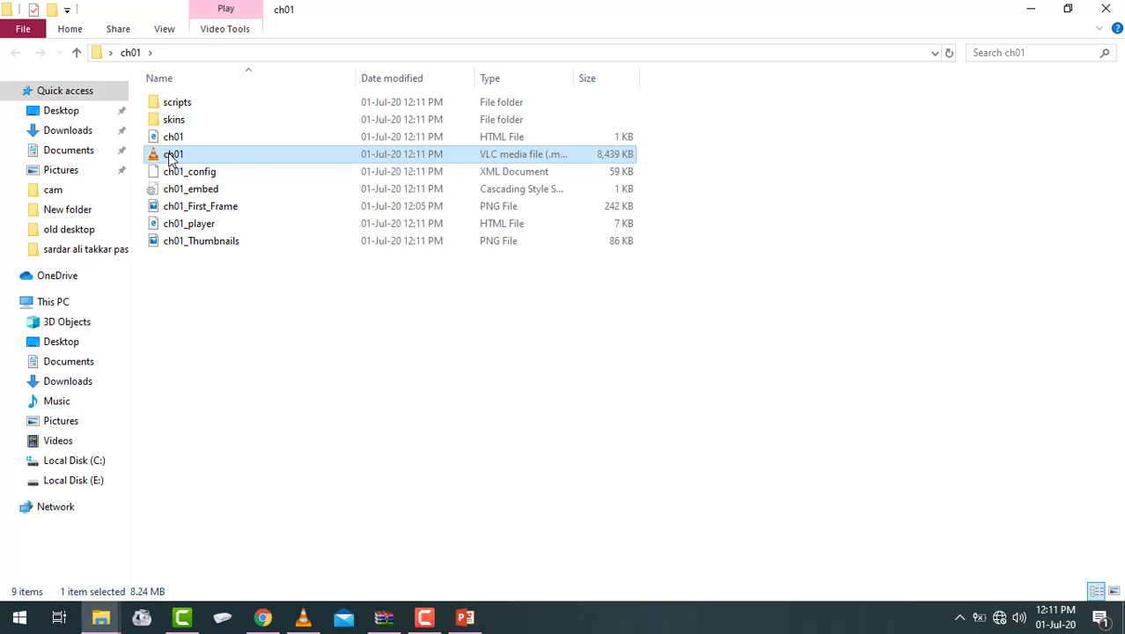
mouse_move(184, 158)
Play ch01.mp4 in VLC, toggle fullscreen on and off, and pause at 00:20 on Basic Research.
double_click(183, 154)
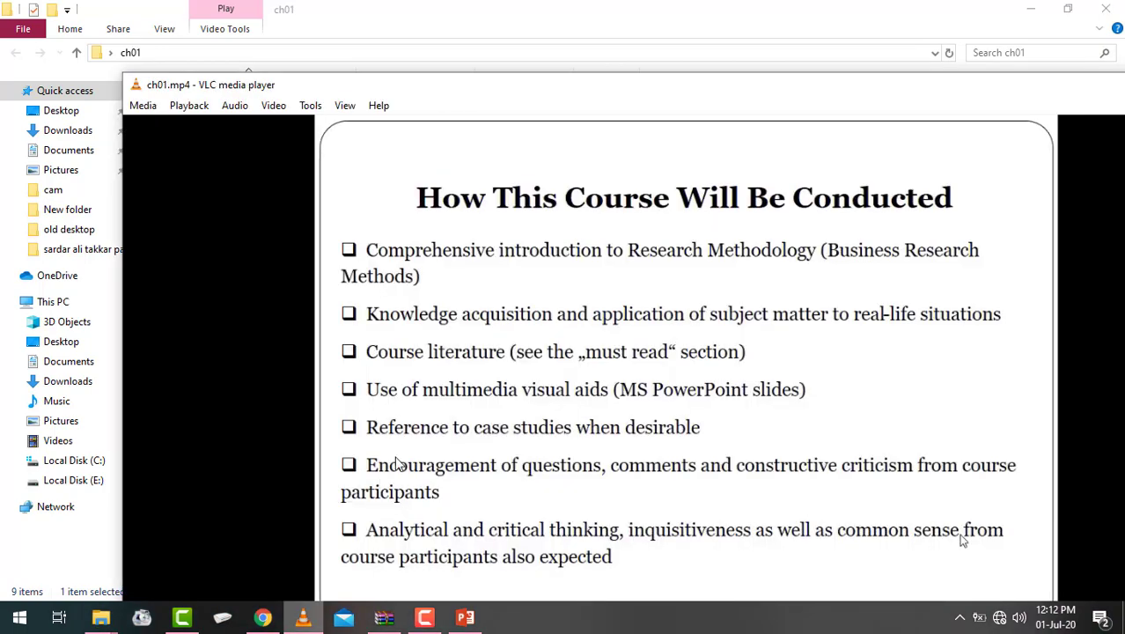
double_click(429, 419)
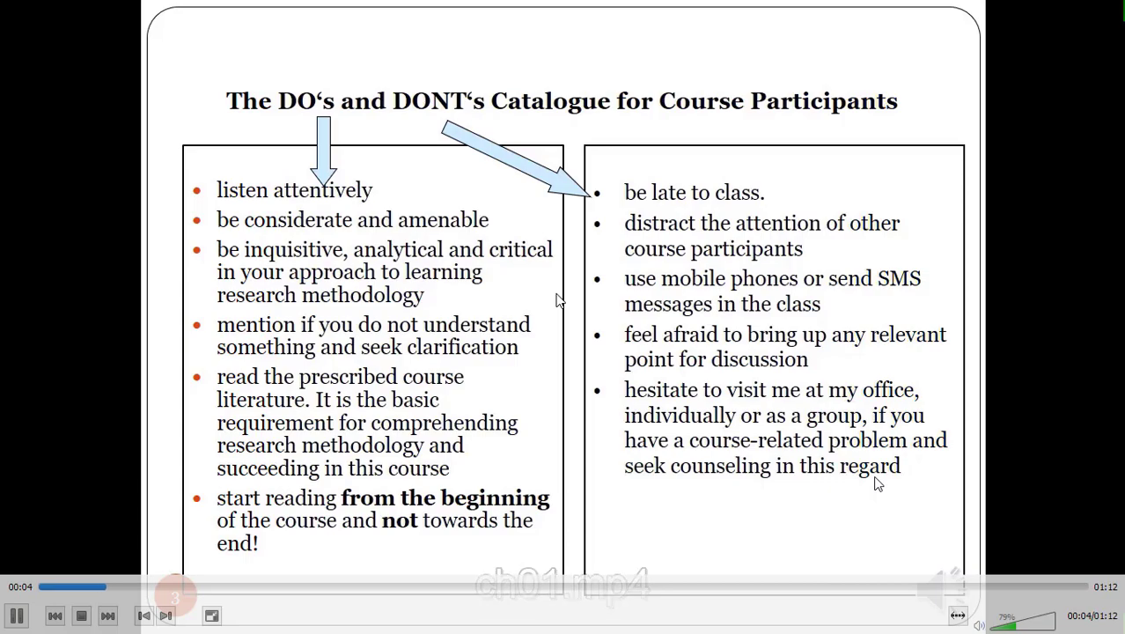
double_click(557, 299)
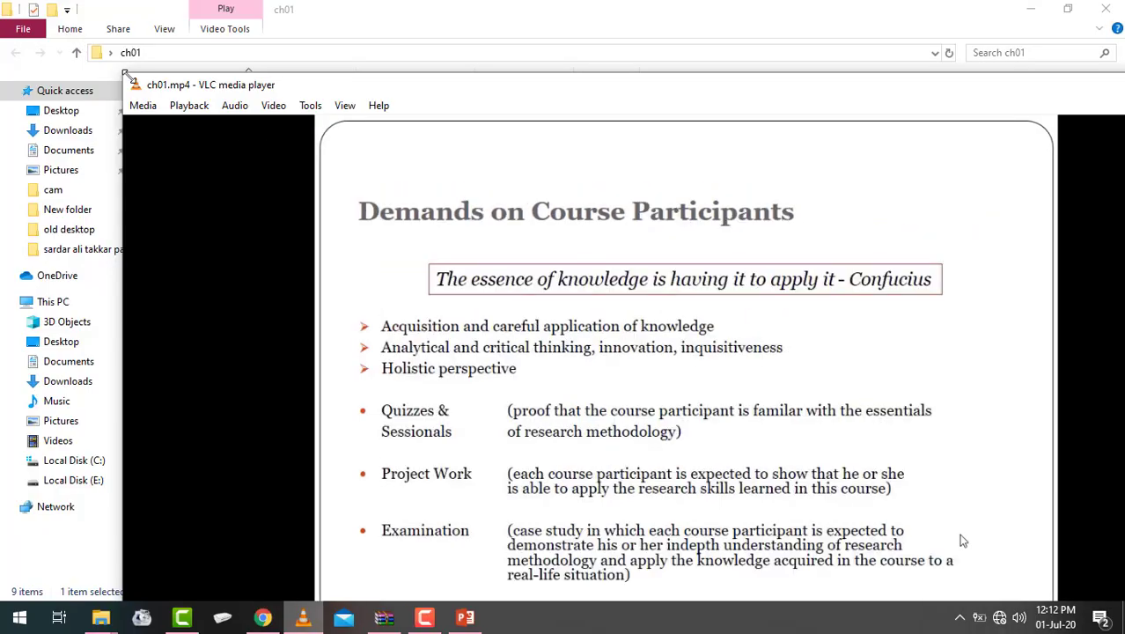
mouse_move(130, 76)
left_mouse_down()
mouse_move(579, 278)
mouse_move(395, 199)
mouse_move(268, 95)
left_mouse_up()
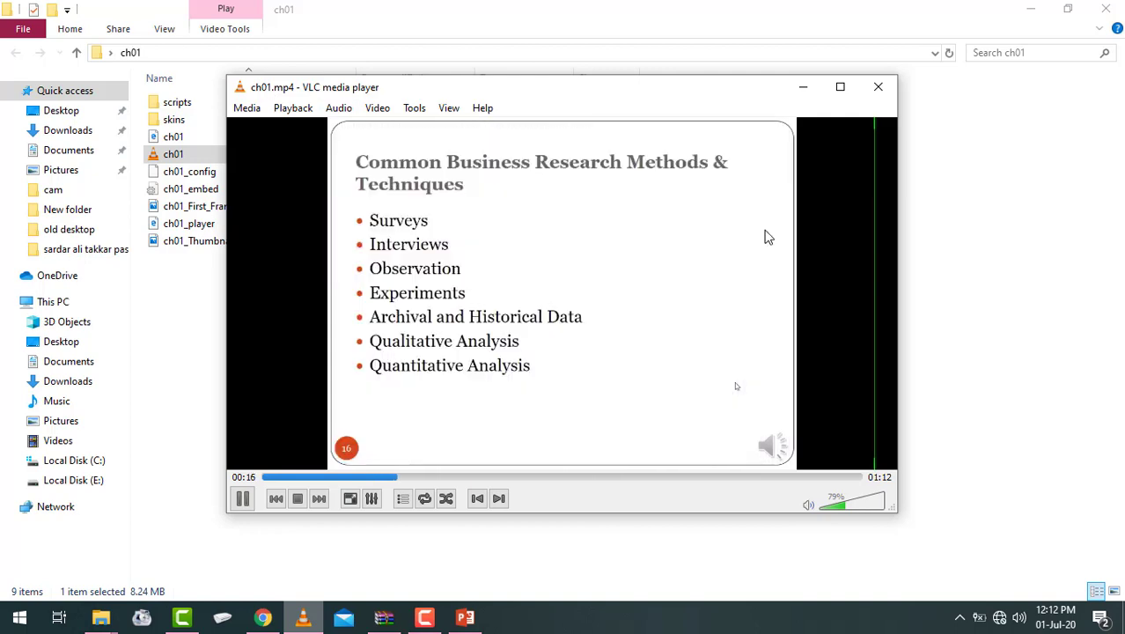
left_click(243, 498)
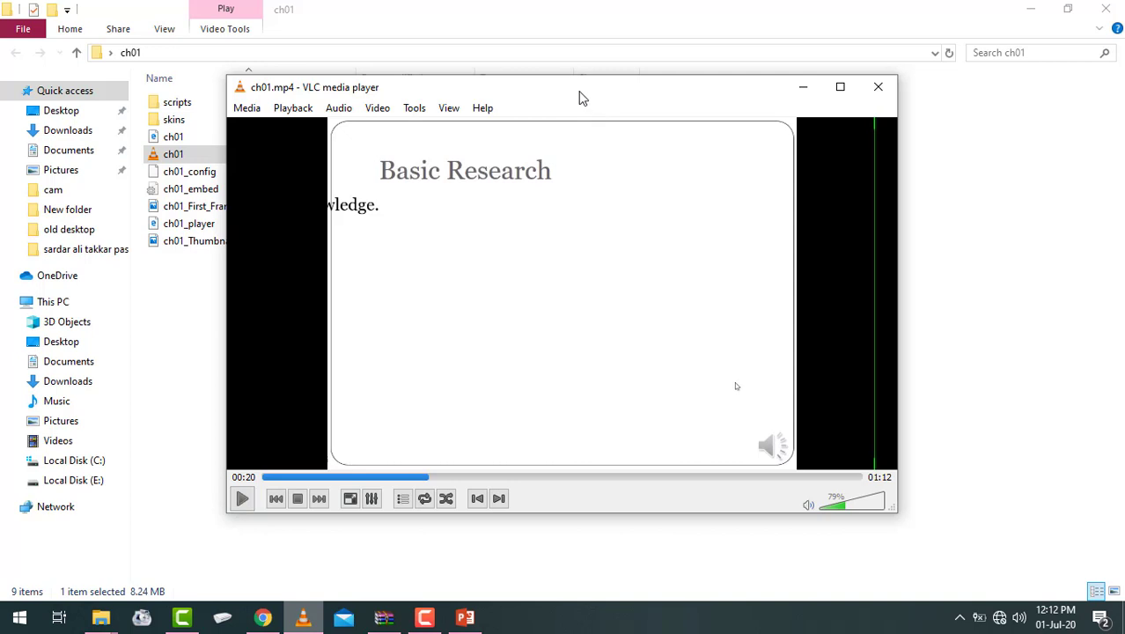
left_click_drag(572, 94, 523, 79)
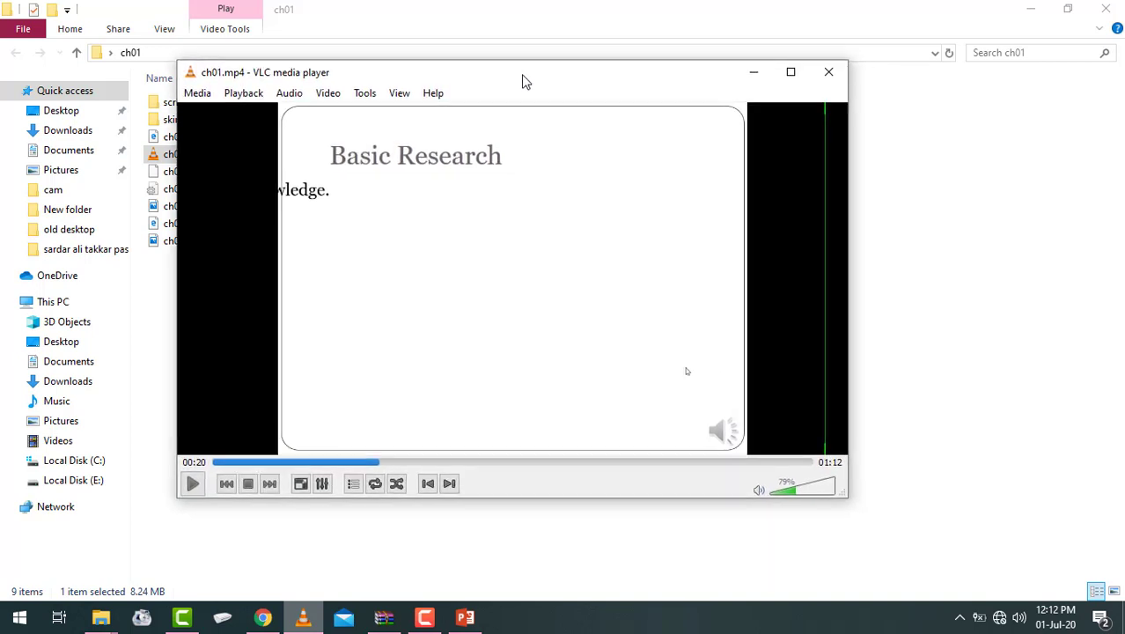